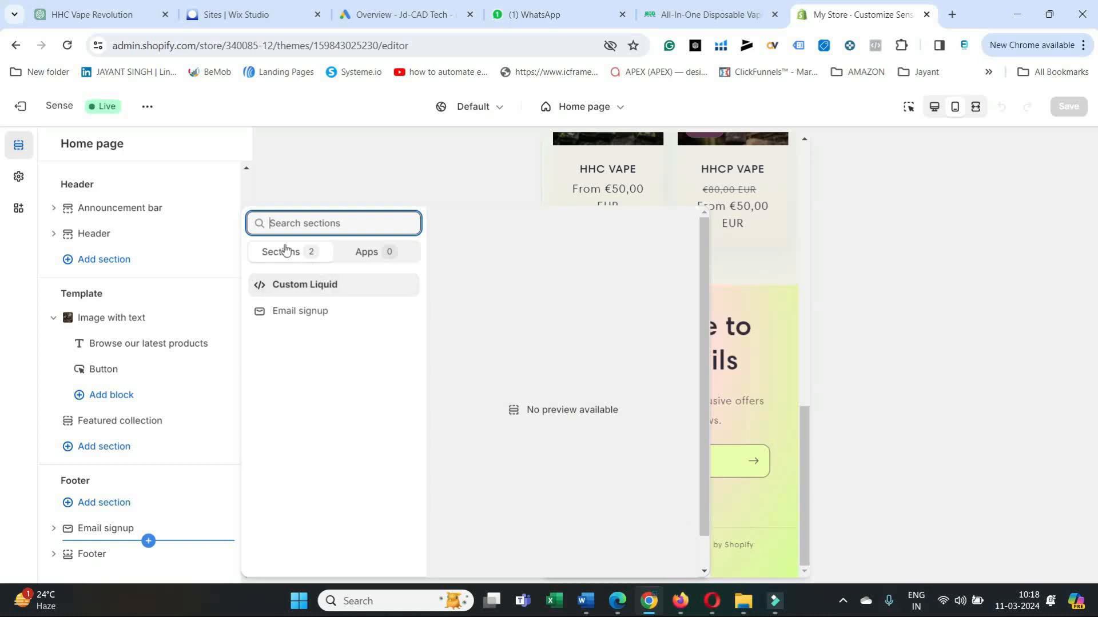
# Add another Email signup section to the footer, then delete the duplicate.
pyautogui.click(286, 310)
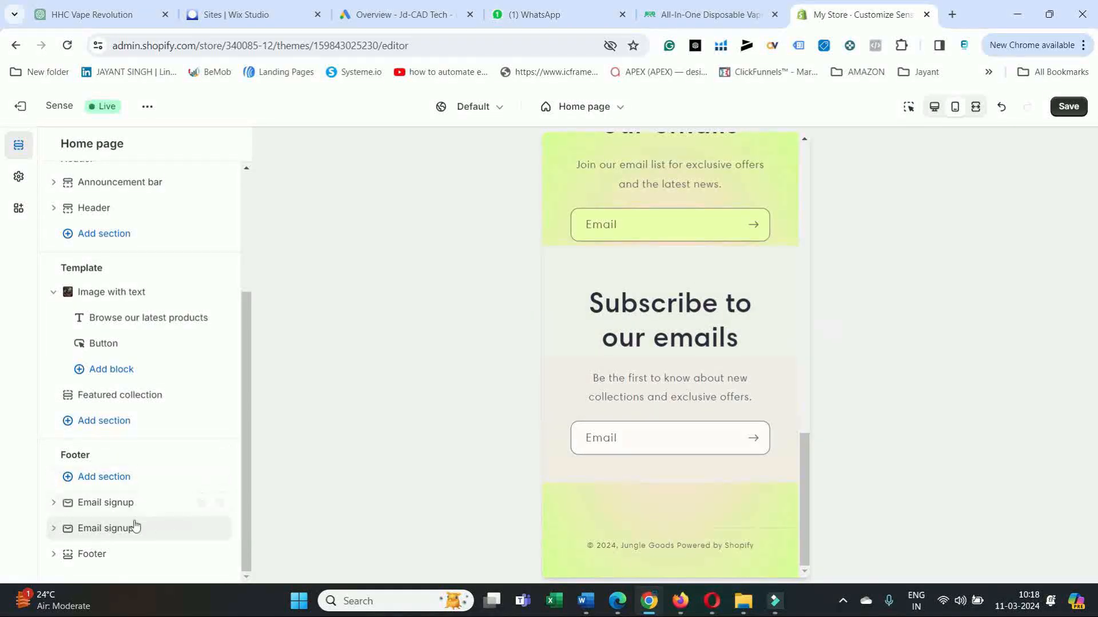
pyautogui.click(202, 529)
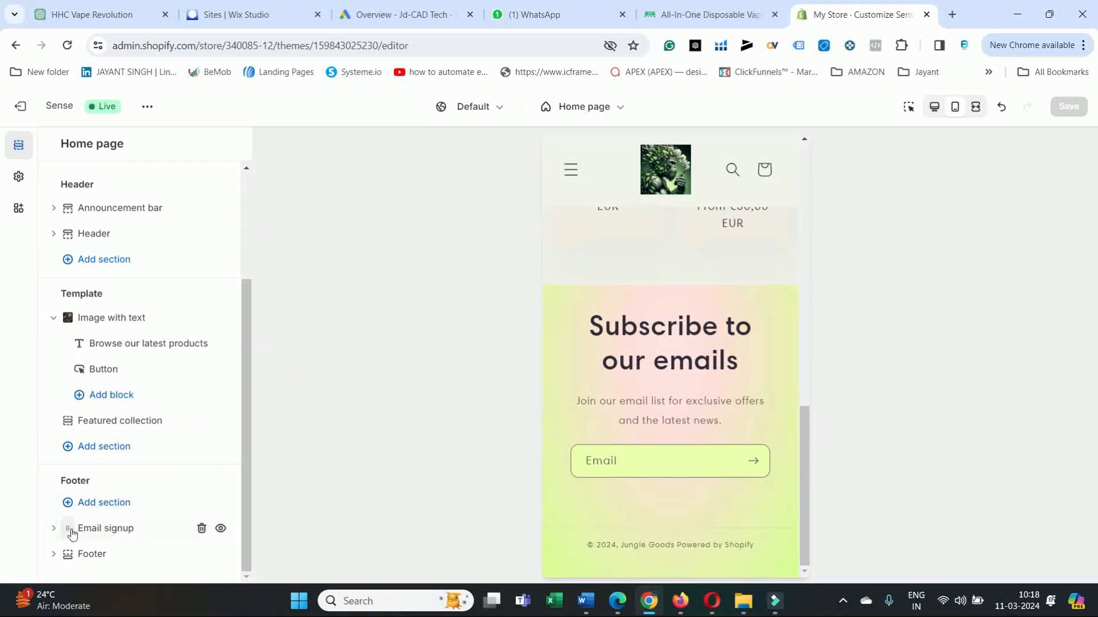
# Expand the footer's Email signup section and open its "Subscribe to our emails" heading block.
pyautogui.click(53, 530)
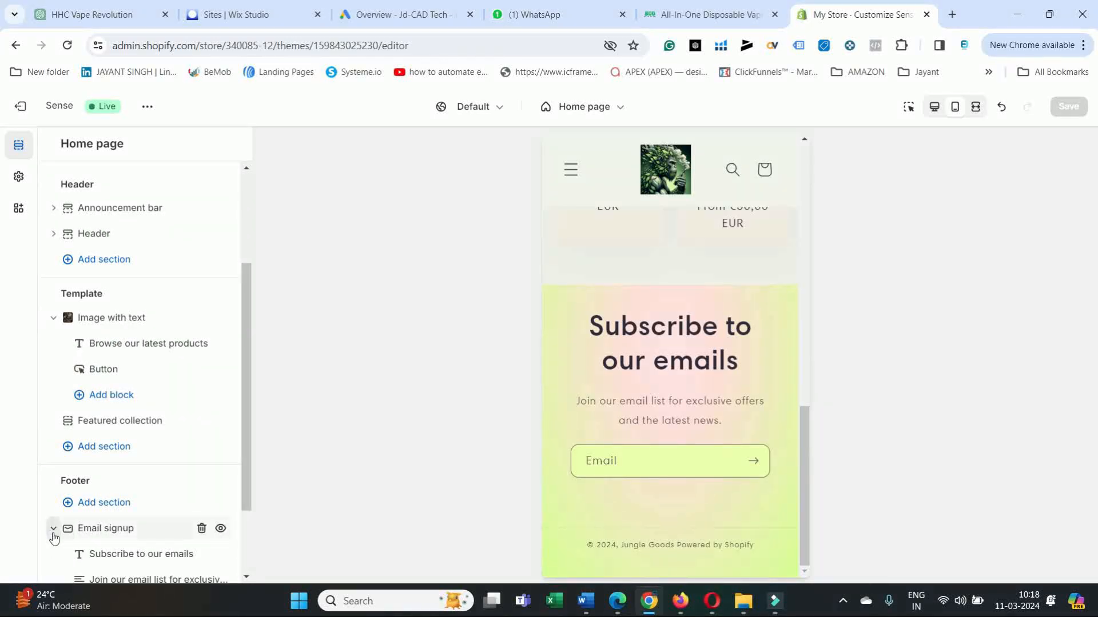
pyautogui.scroll(-2, 146, 490)
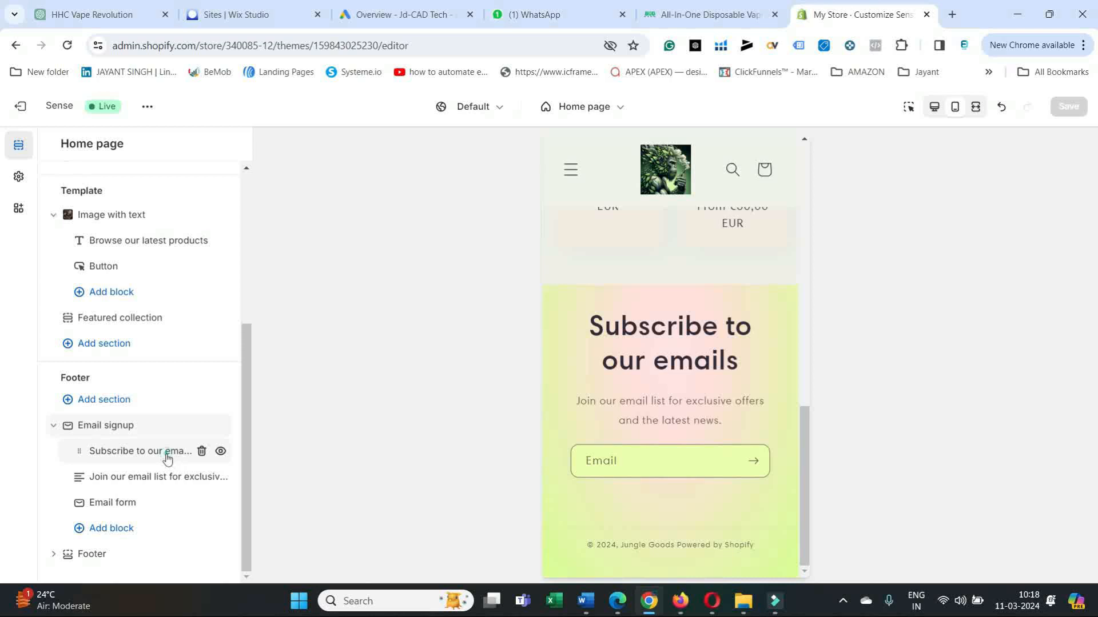
pyautogui.click(167, 454)
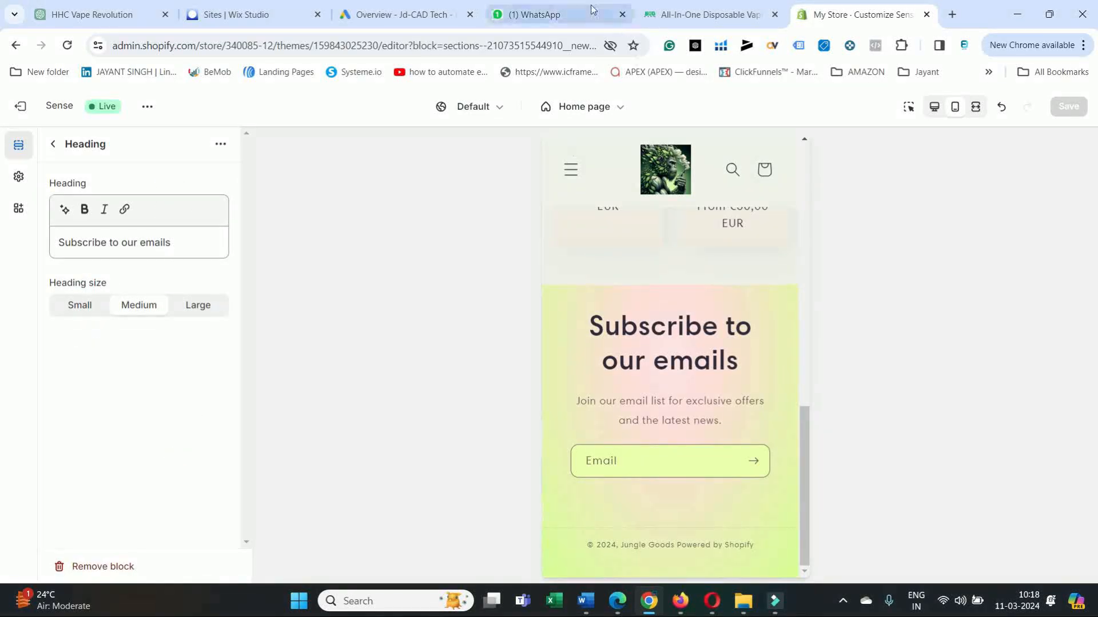
# Switch to the Project Requirement document in Word and copy the line "Offer 10% for subscribing with your email".
pyautogui.moveTo(591, 603)
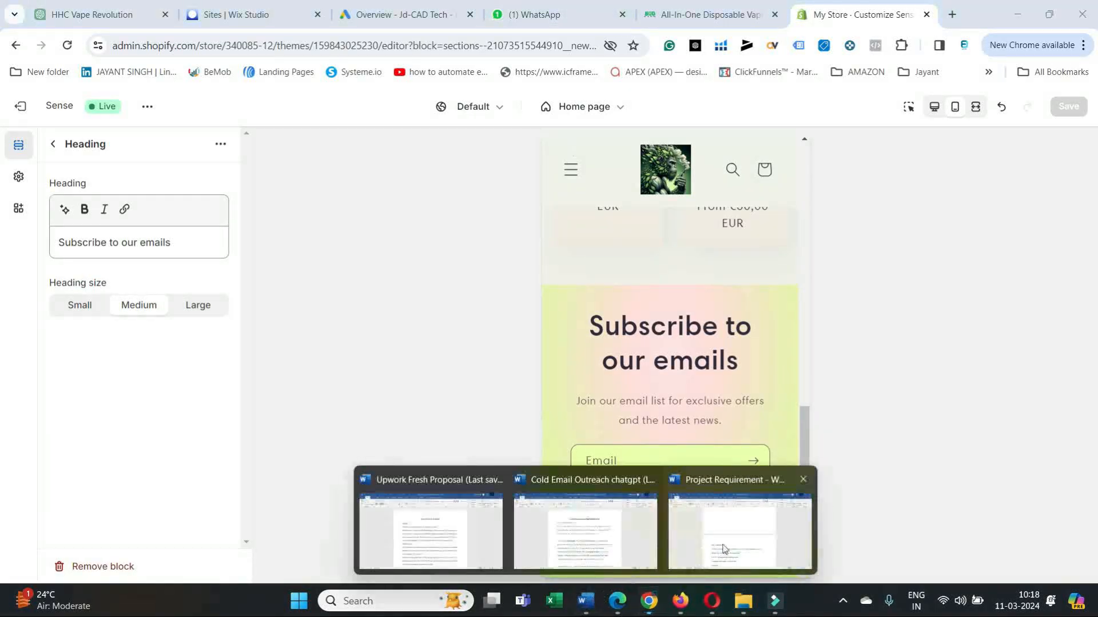
pyautogui.click(739, 532)
pyautogui.scroll(-4, 593, 374)
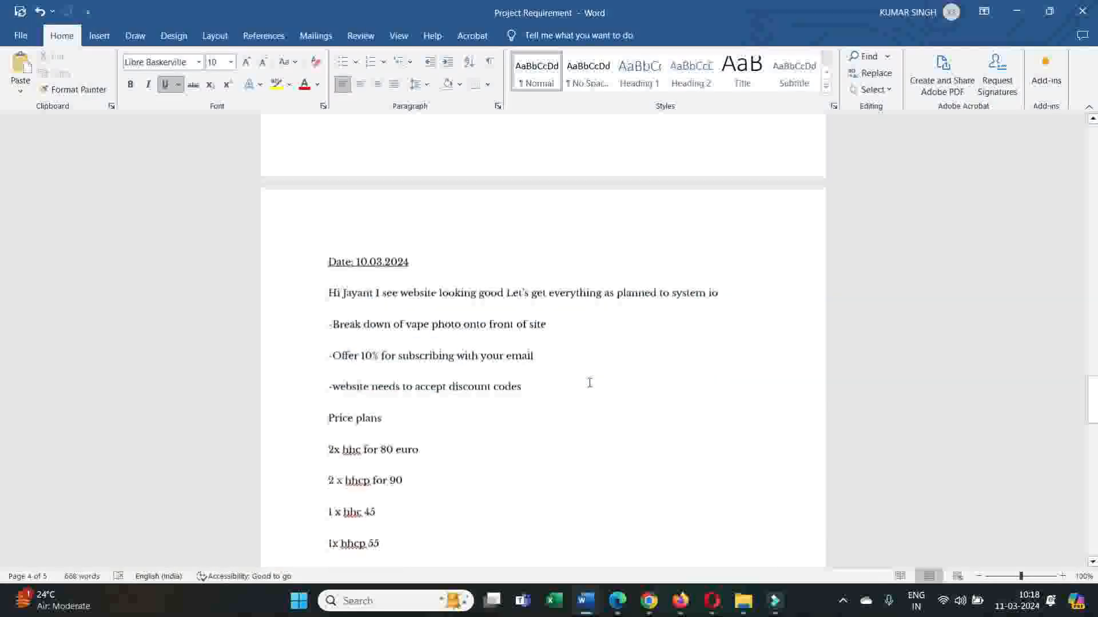
pyautogui.moveTo(332, 284); pyautogui.dragTo(453, 285)
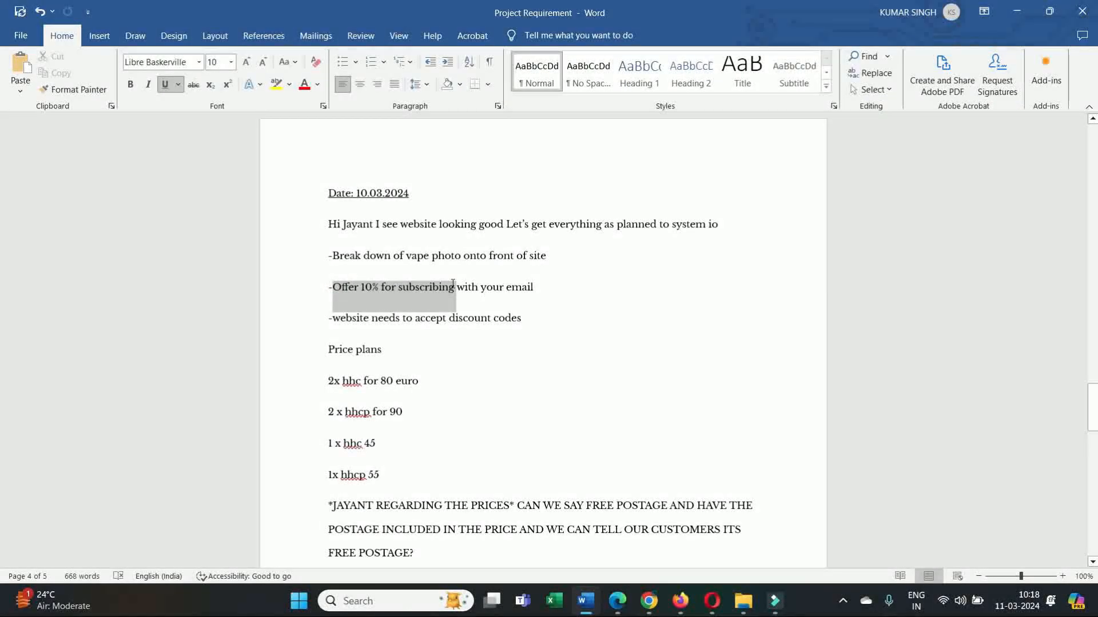
pyautogui.rightClick(420, 292)
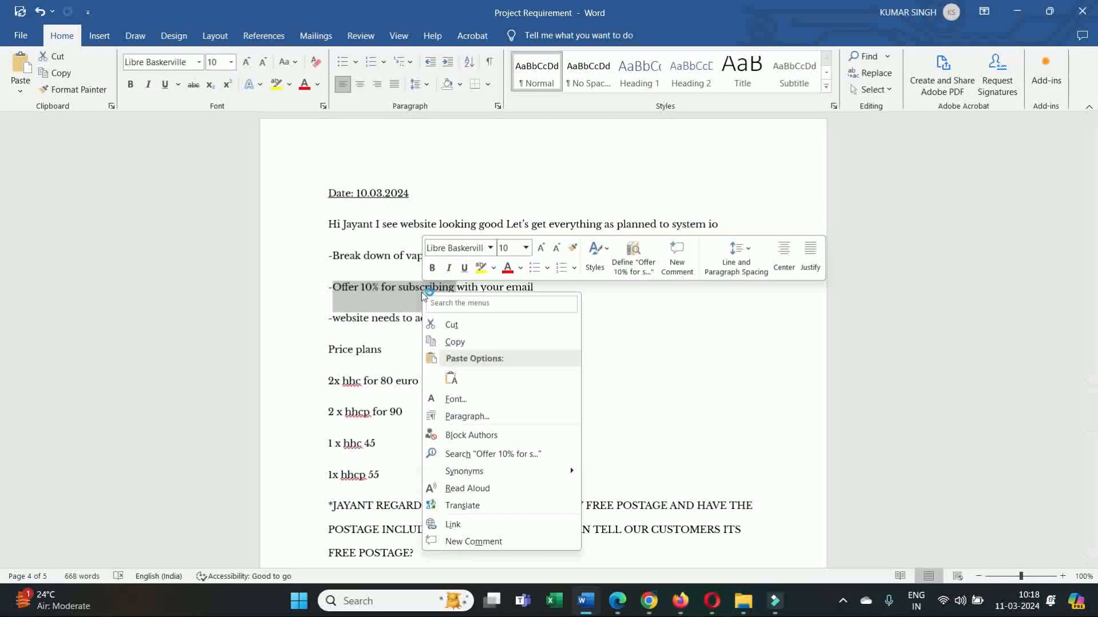
pyautogui.click(549, 287)
pyautogui.moveTo(539, 284); pyautogui.dragTo(361, 293)
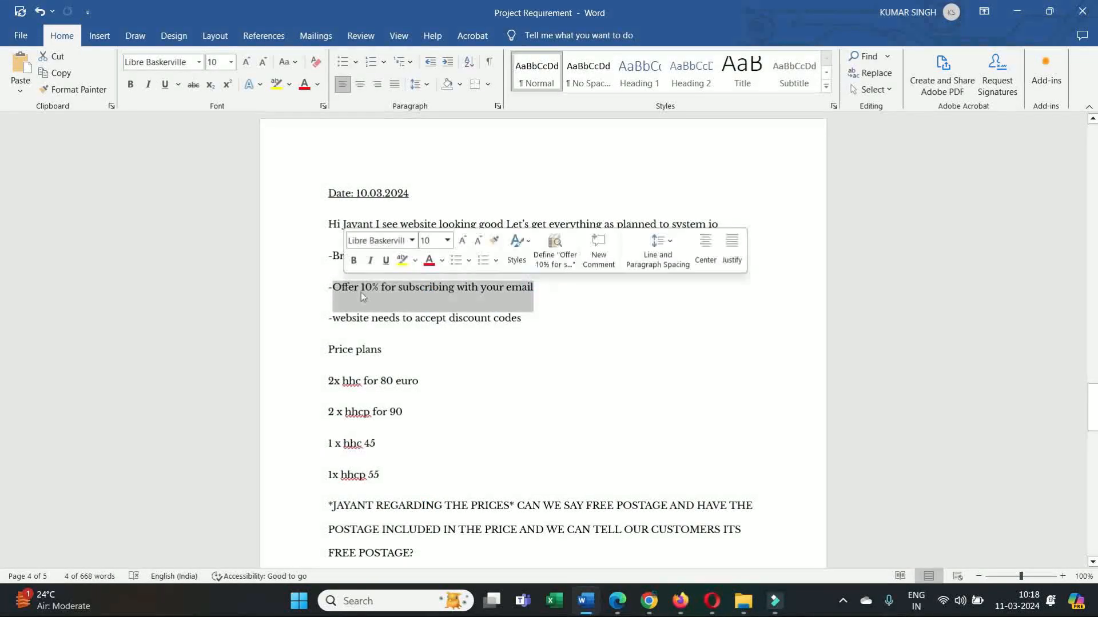
pyautogui.rightClick(361, 293)
pyautogui.click(403, 338)
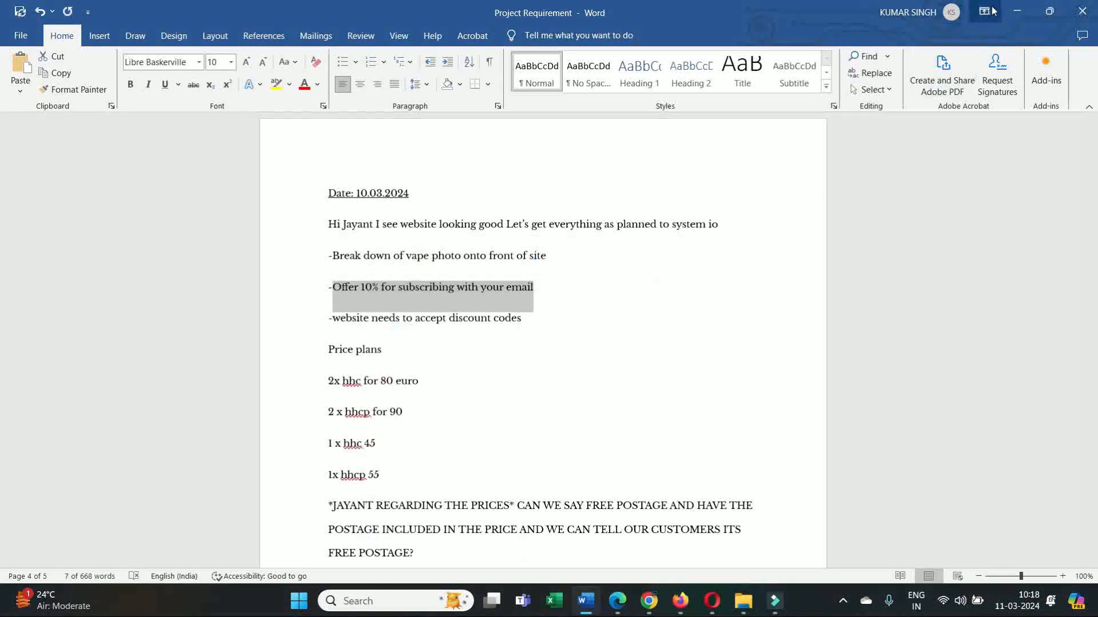
pyautogui.click(1017, 11)
# Replace the Email signup heading with the copied line and reword it to "Get 10% Offer for subscribing with your email".
pyautogui.moveTo(180, 242); pyautogui.dragTo(60, 247)
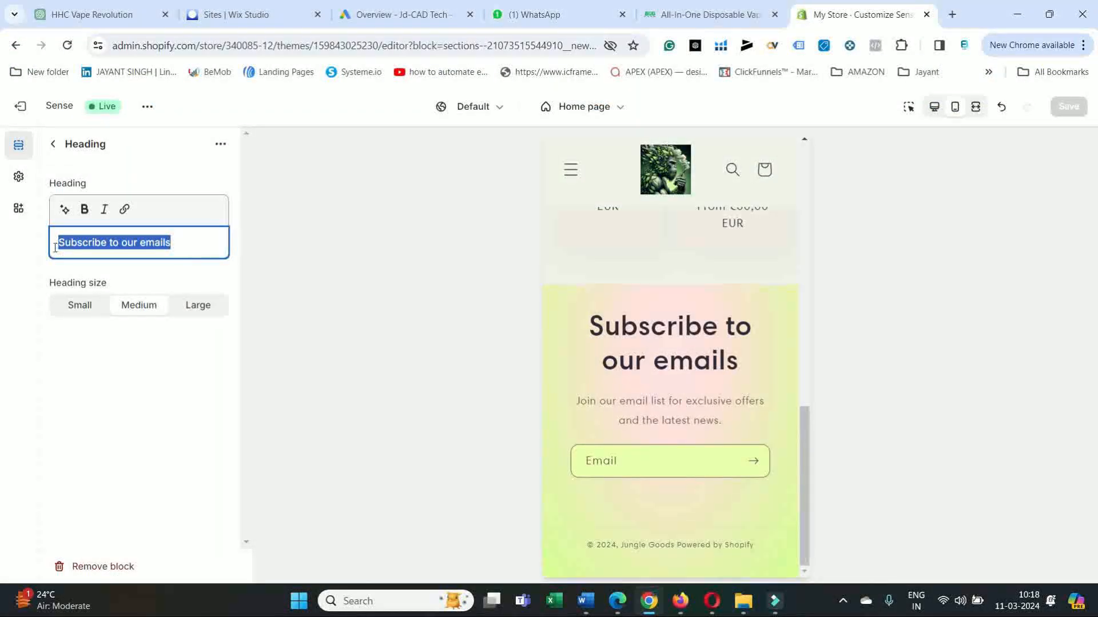
pyautogui.hotkey('ctrl', 'v')
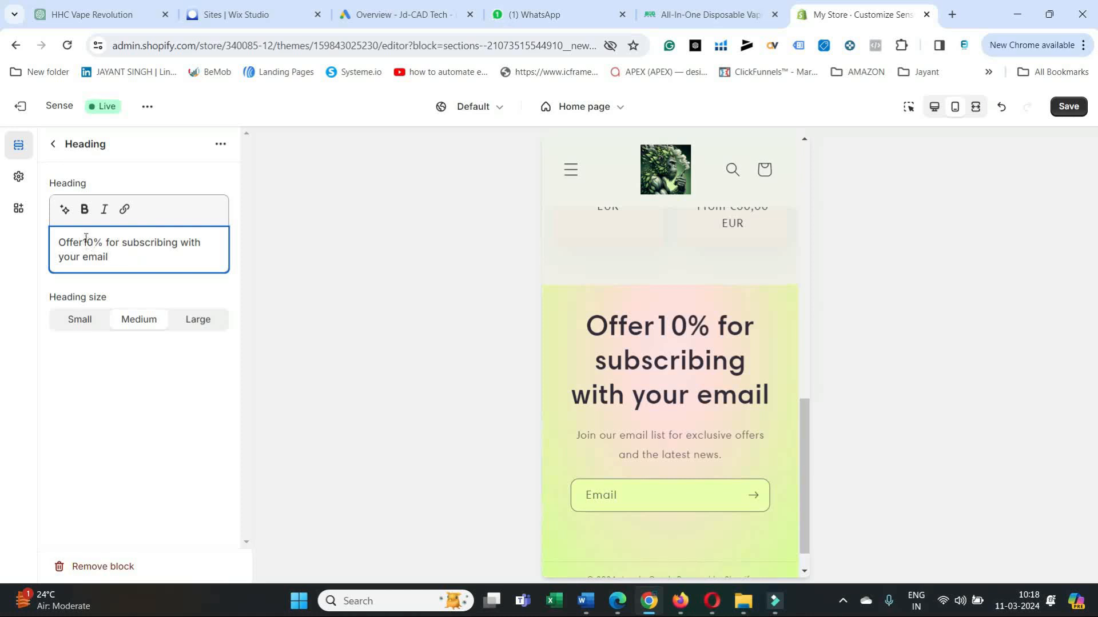
pyautogui.click(61, 242)
pyautogui.click(60, 242)
pyautogui.write('Get ')
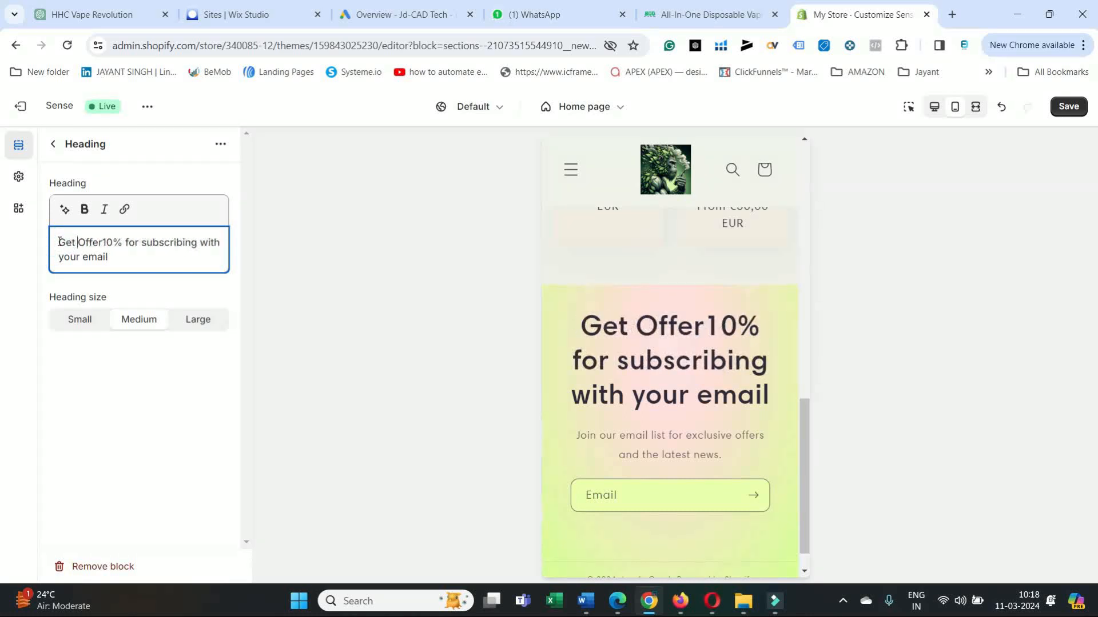
pyautogui.write('10')
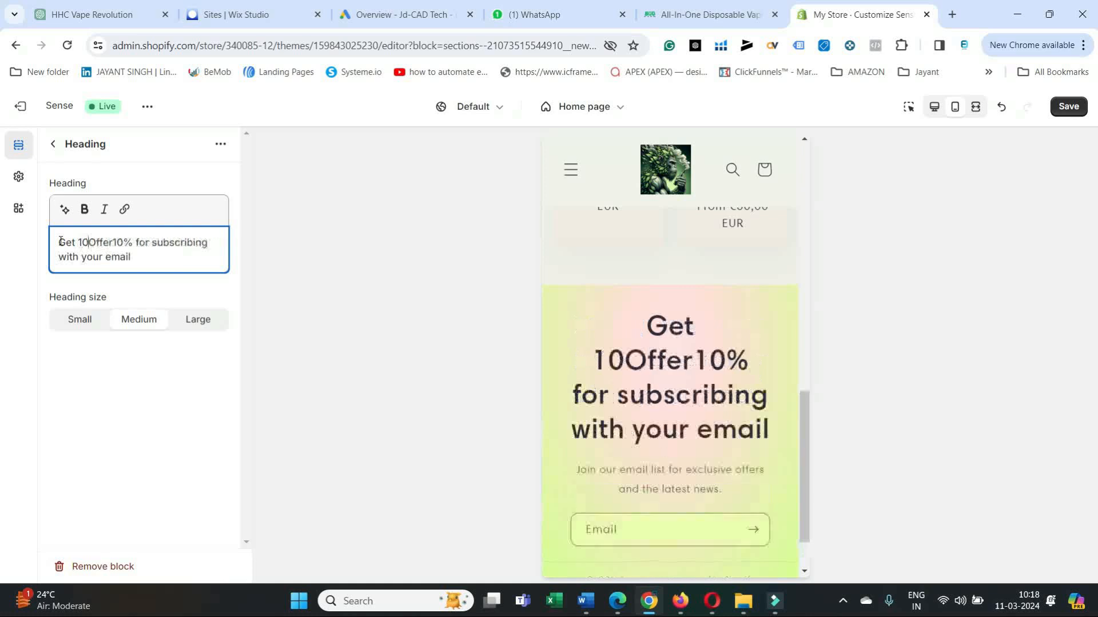
pyautogui.write('%')
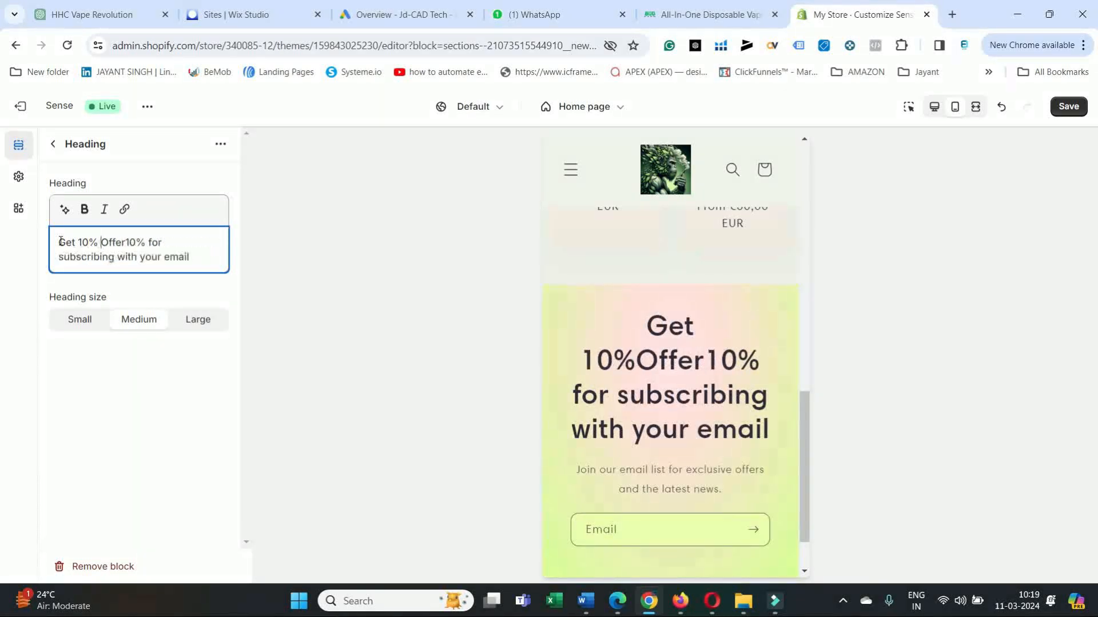
pyautogui.click(144, 241)
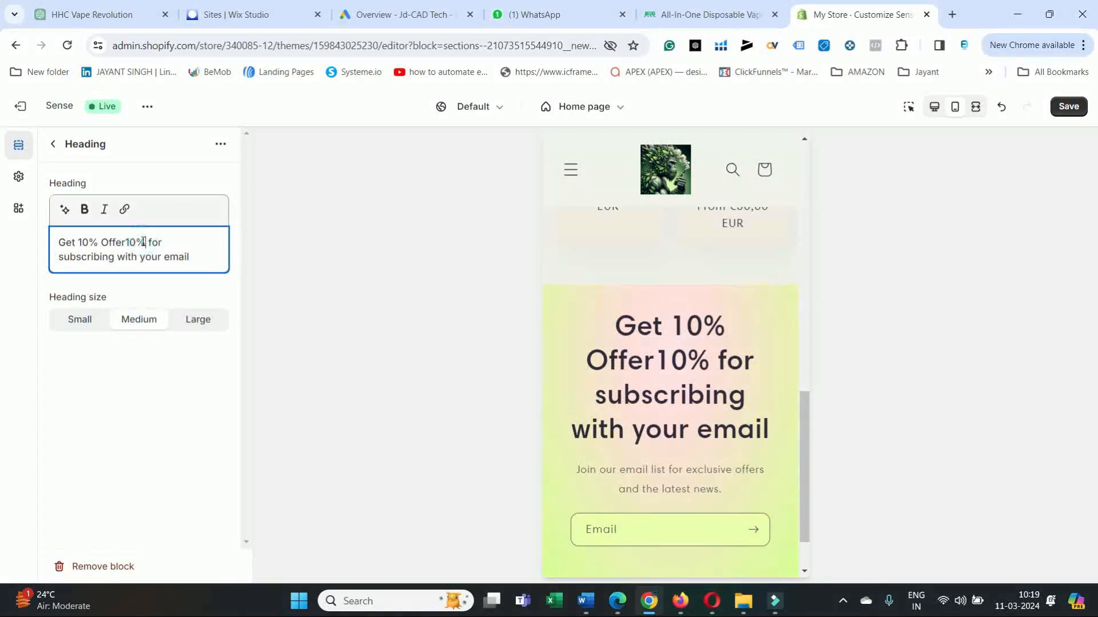
pyautogui.press('BackSpace')
pyautogui.press('BackSpace')
pyautogui.press('BackSpace')
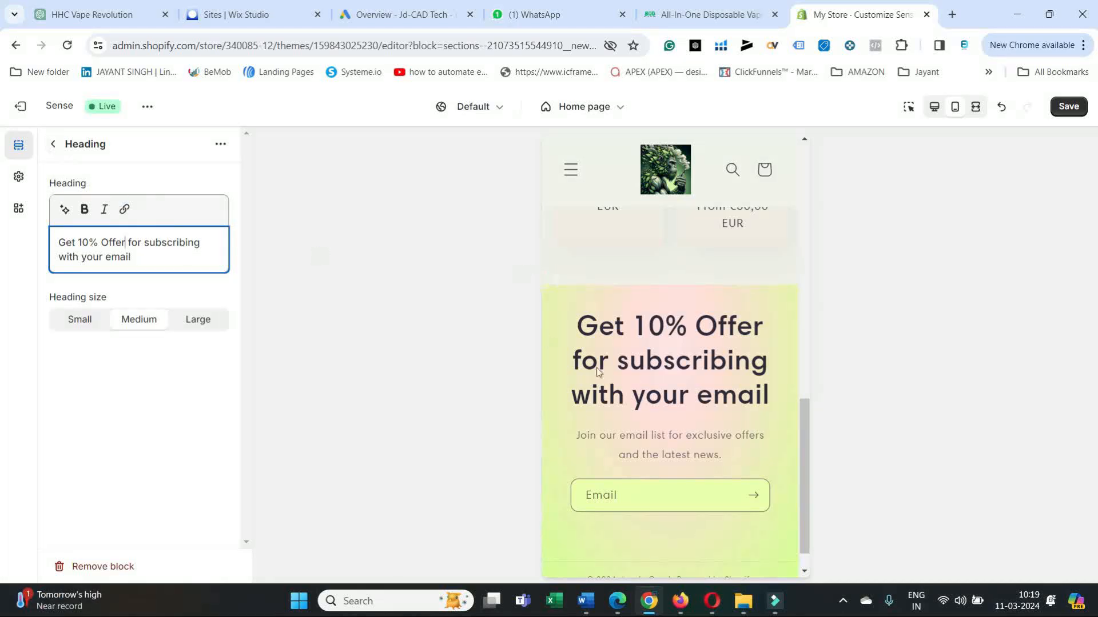
pyautogui.scroll(-1, 800, 466)
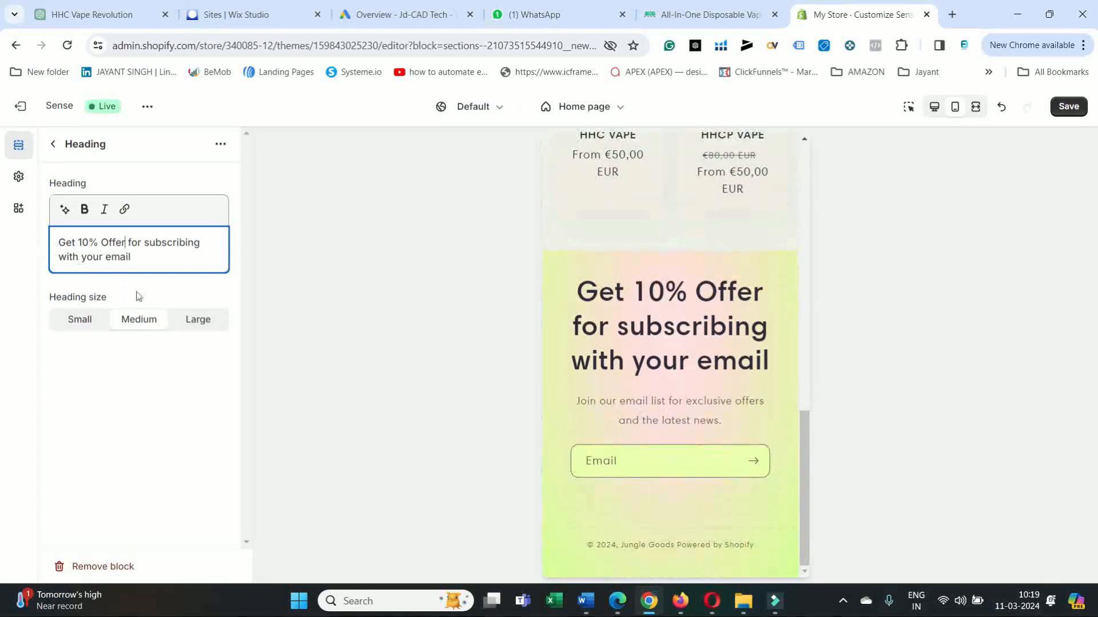
pyautogui.click(663, 416)
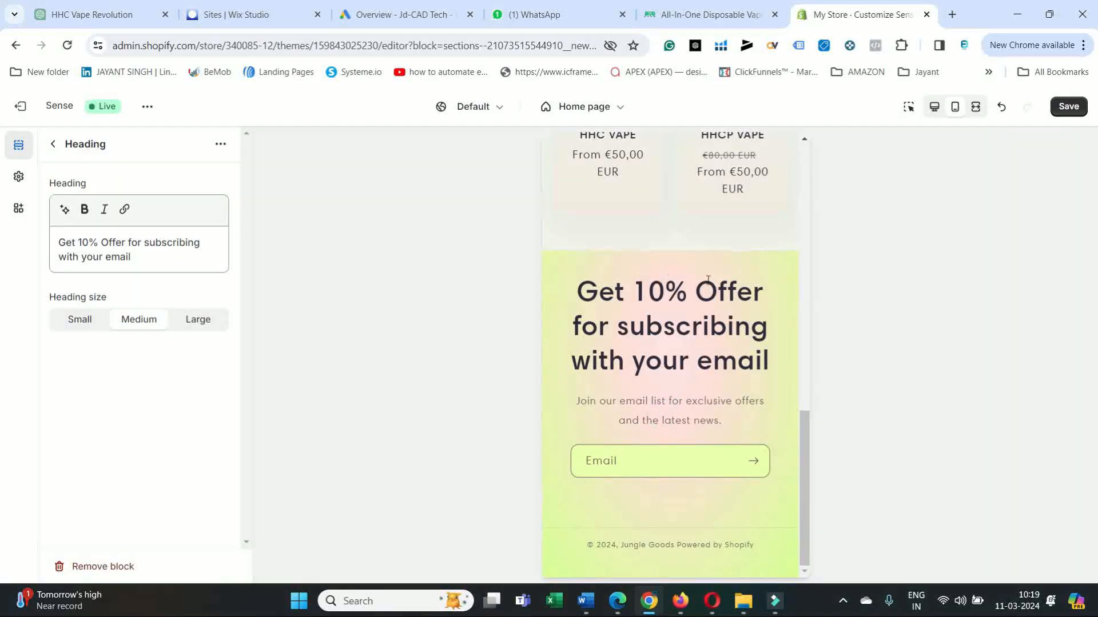
# Set the Email signup heading size to Small and capitalize "Email" in its text.
pyautogui.click(196, 322)
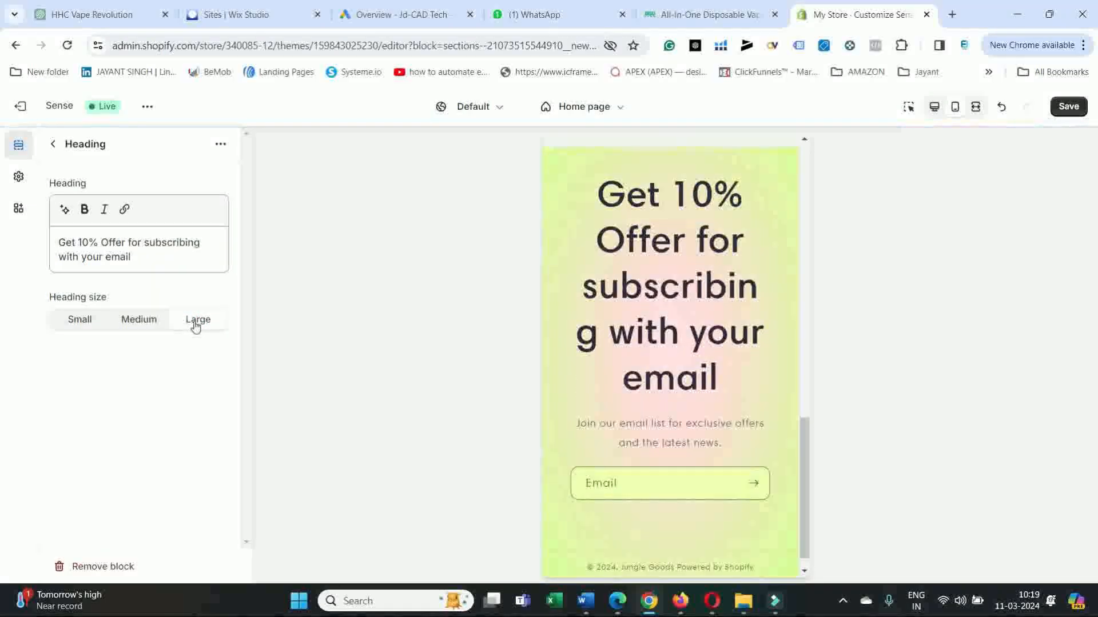
pyautogui.click(81, 322)
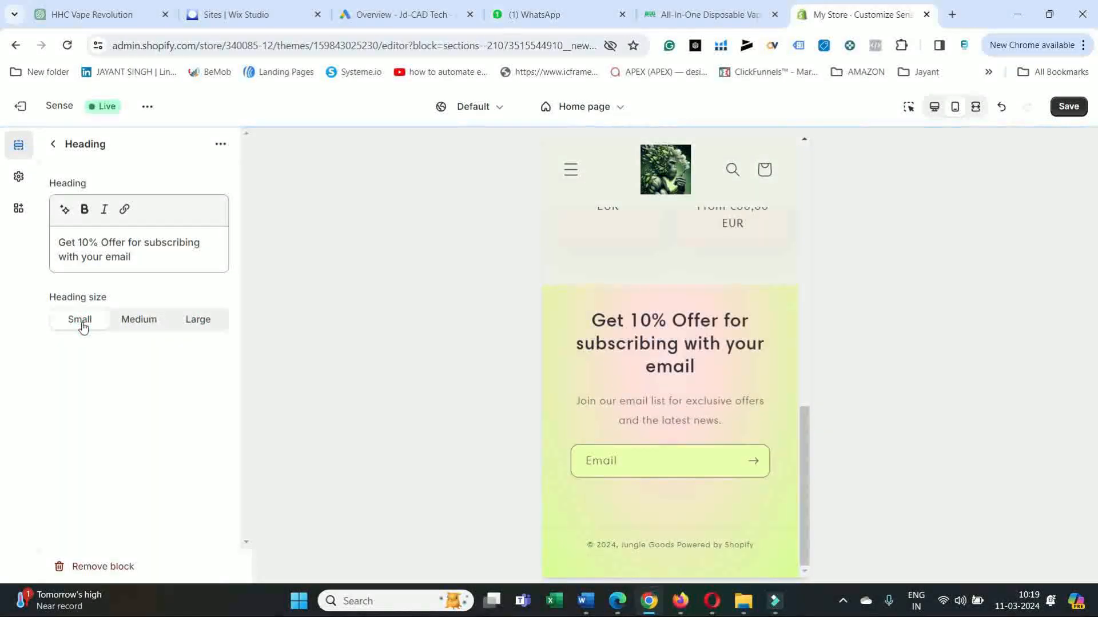
pyautogui.click(109, 255)
pyautogui.click(110, 255)
pyautogui.click(112, 256)
pyautogui.press('BackSpace')
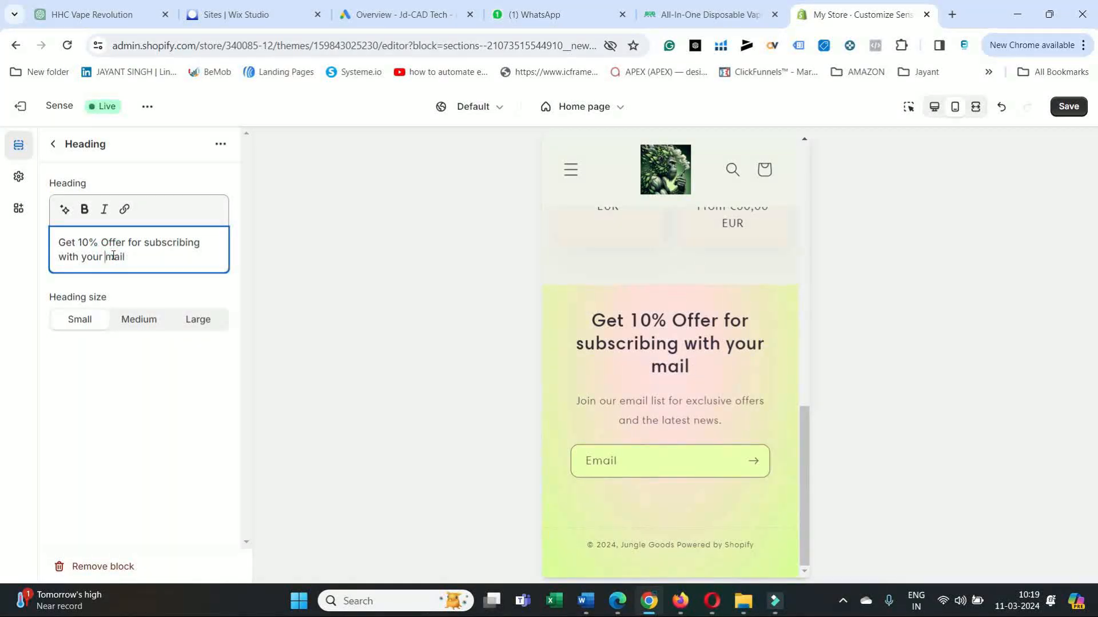
pyautogui.write('E')
pyautogui.click(379, 274)
pyautogui.click(52, 144)
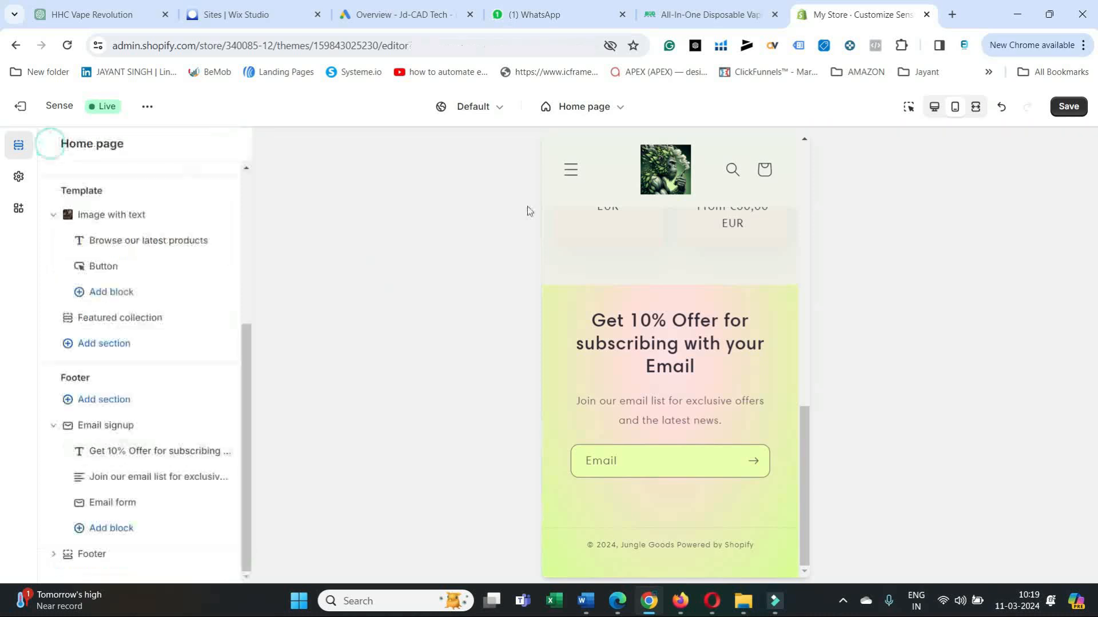
# Copy the headline "Unlock Exclusive Vape Deals Now!" from the junglegoods.biz page in Edge and return to the Shopify theme editor.
pyautogui.scroll(5, 680, 282)
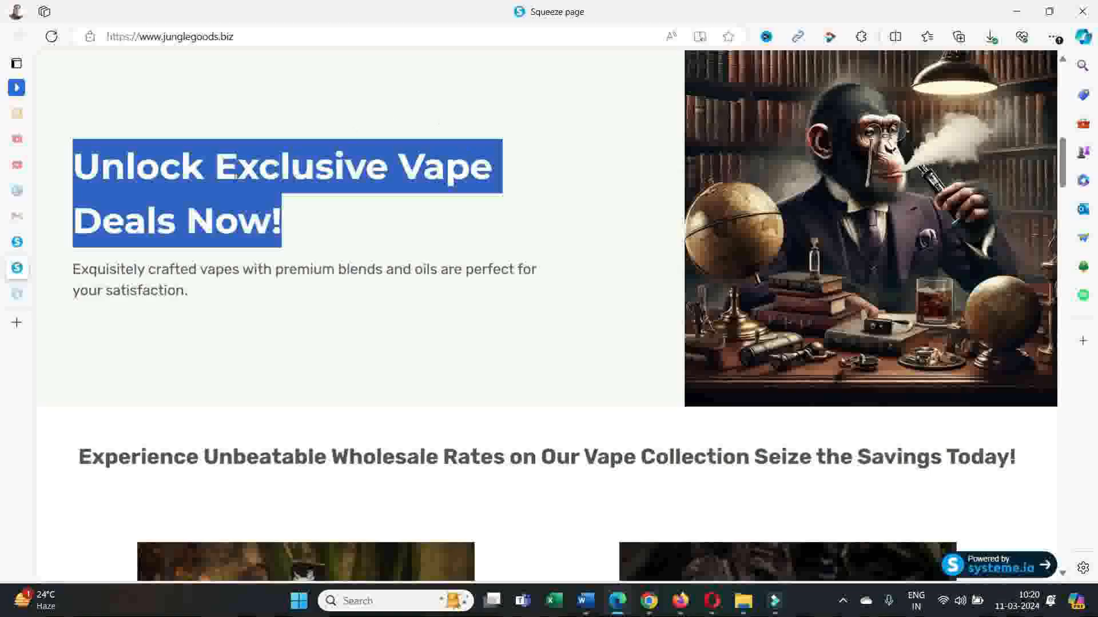
pyautogui.rightClick(220, 173)
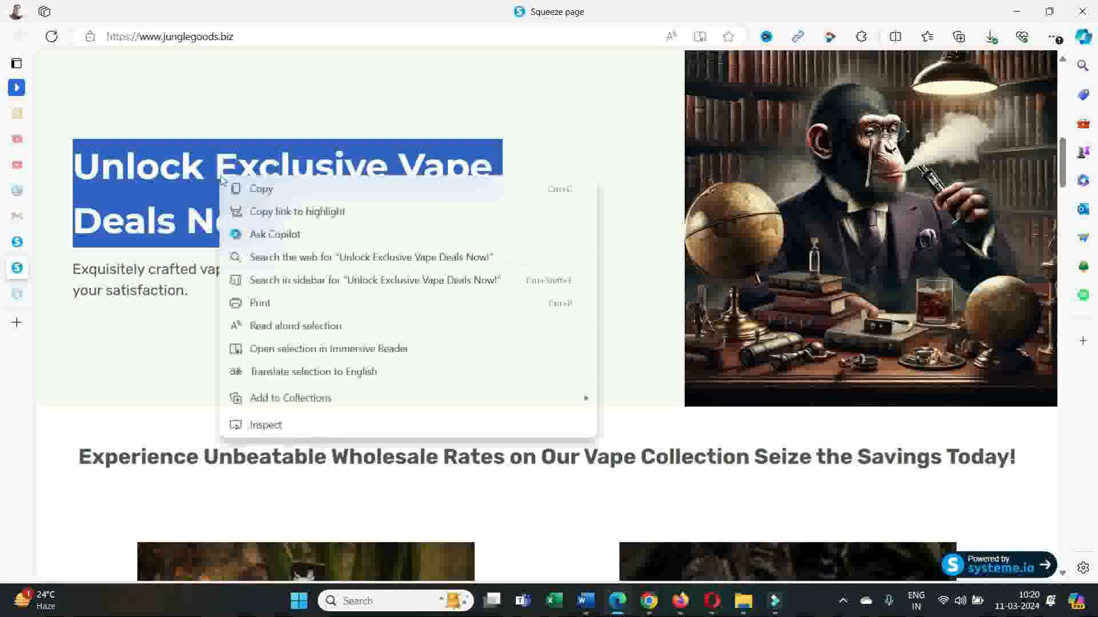
pyautogui.click(260, 186)
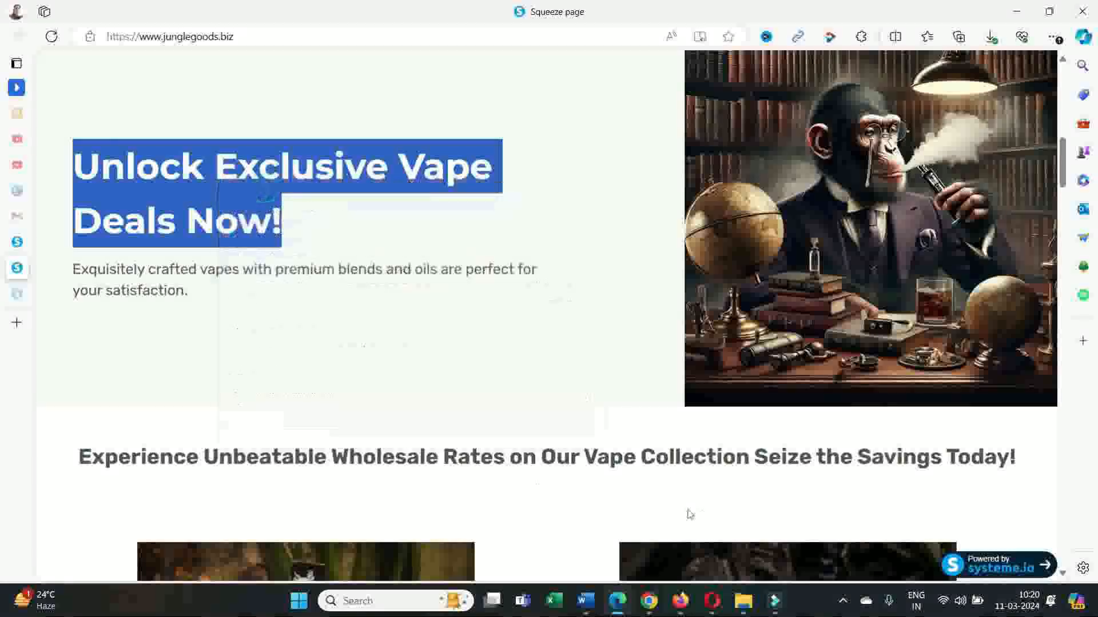
pyautogui.click(647, 600)
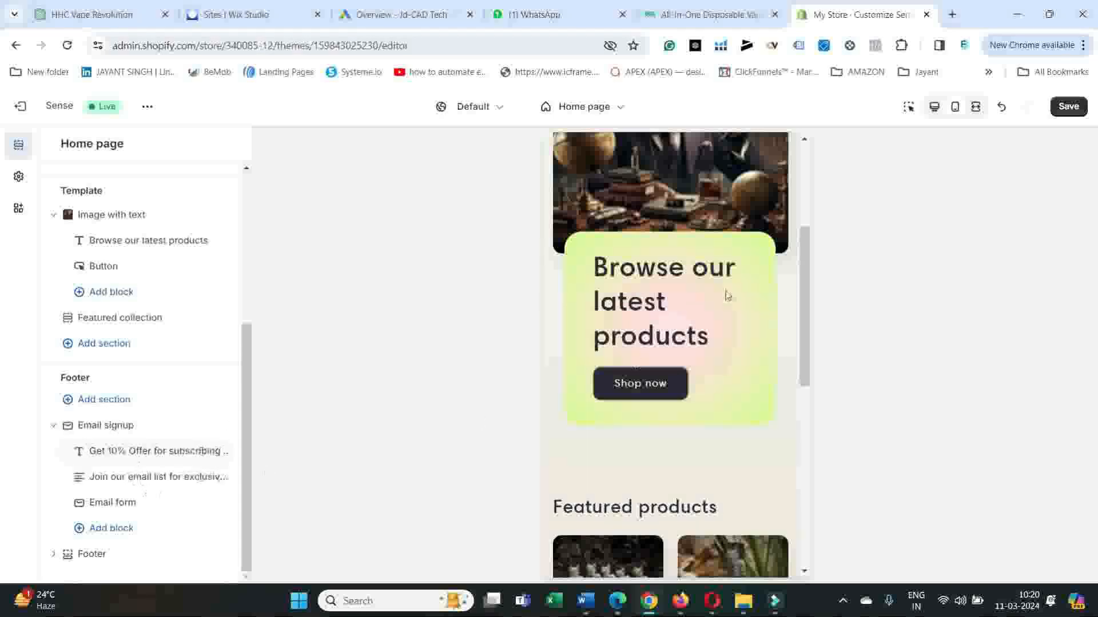
# Replace the Image with text heading with the copied headline, inserting "Wholesome" so it reads "Unlock Exclusive Wholesome Vape Deals Now!".
pyautogui.click(155, 241)
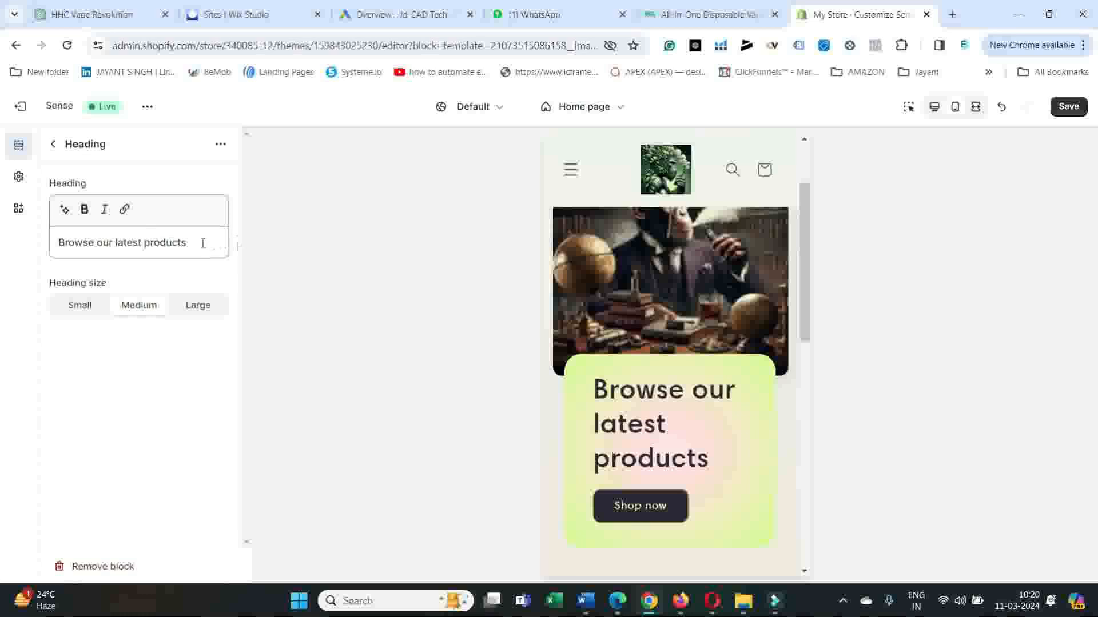
pyautogui.moveTo(203, 243); pyautogui.dragTo(43, 239)
pyautogui.hotkey('ctrl', 'v')
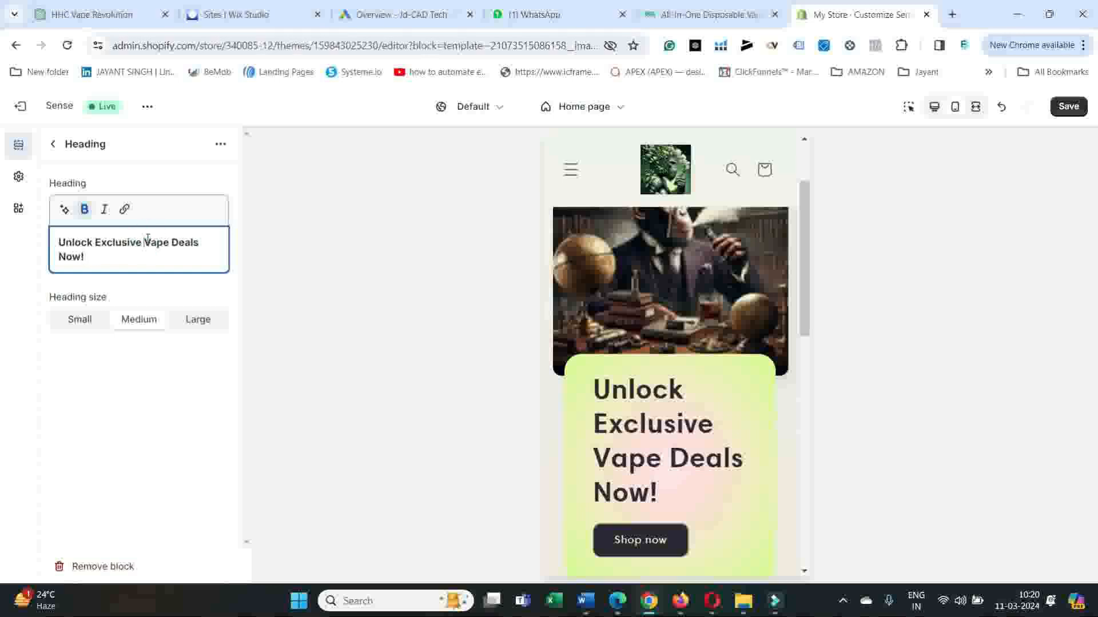
pyautogui.write('W')
pyautogui.write('holesom')
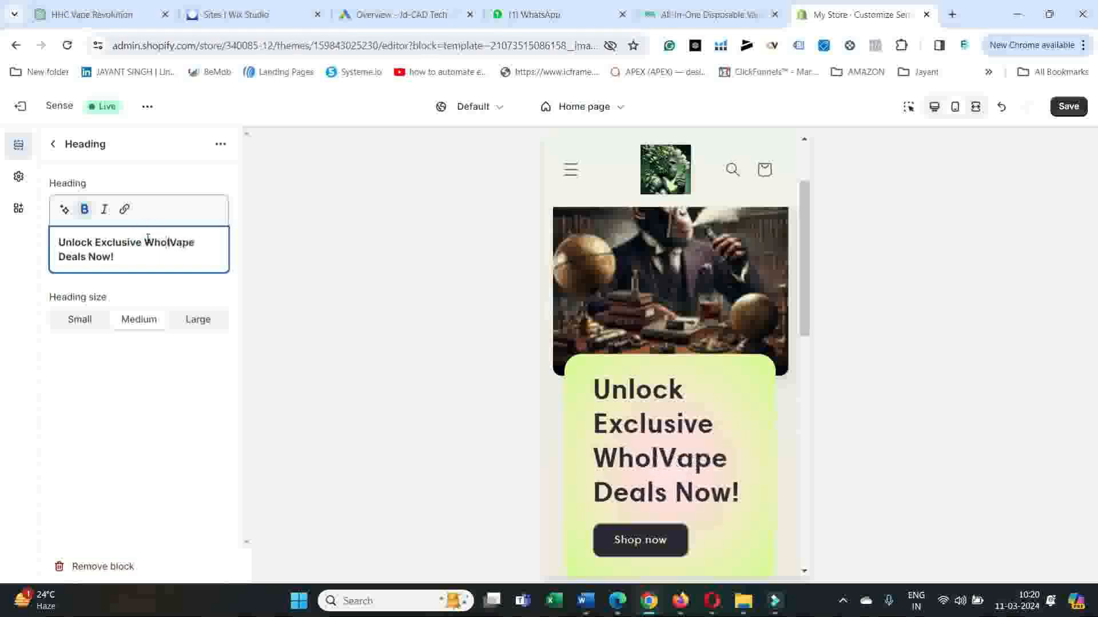
pyautogui.write('e')
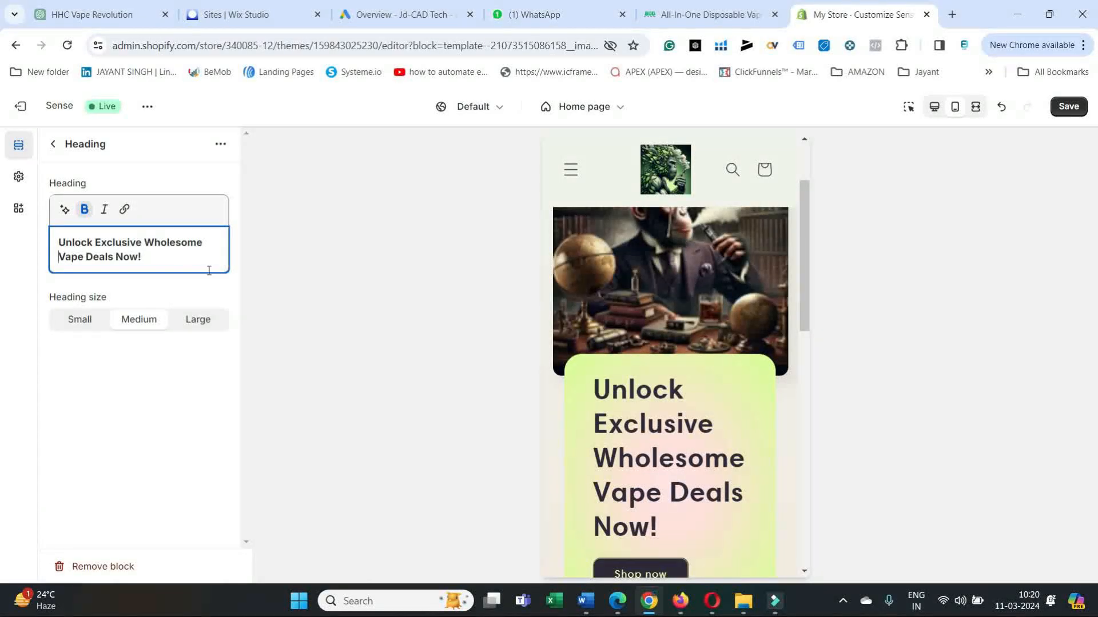
# Set the Image with text heading size to Small and return to the home page section list.
pyautogui.click(63, 318)
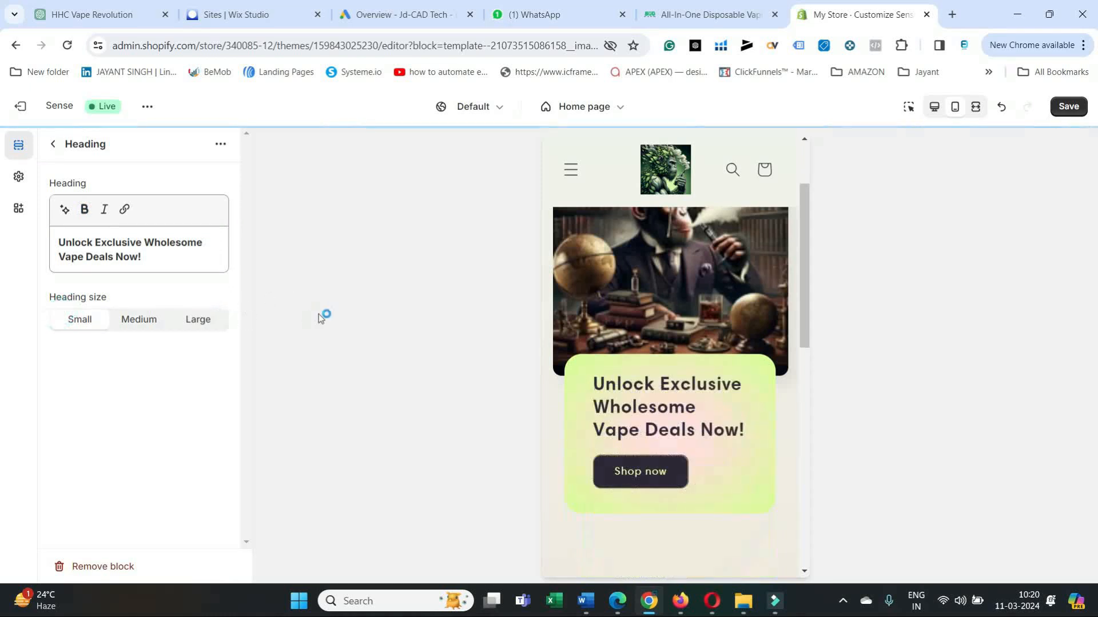
pyautogui.click(404, 282)
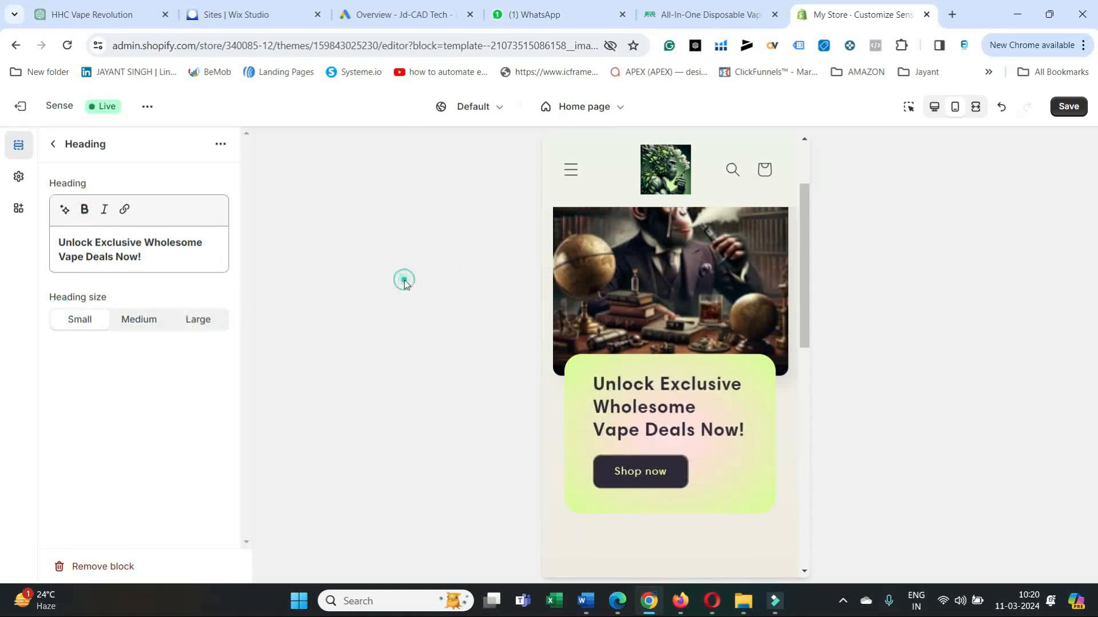
pyautogui.click(53, 145)
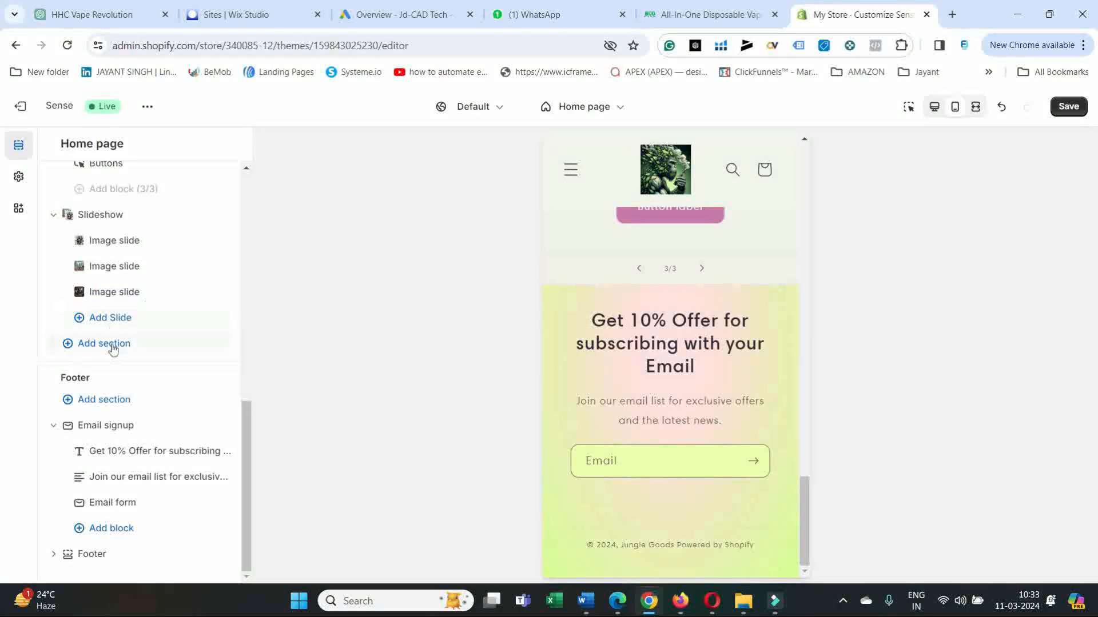
# Add a Multicolumn section to the home page template and open its settings.
pyautogui.click(111, 345)
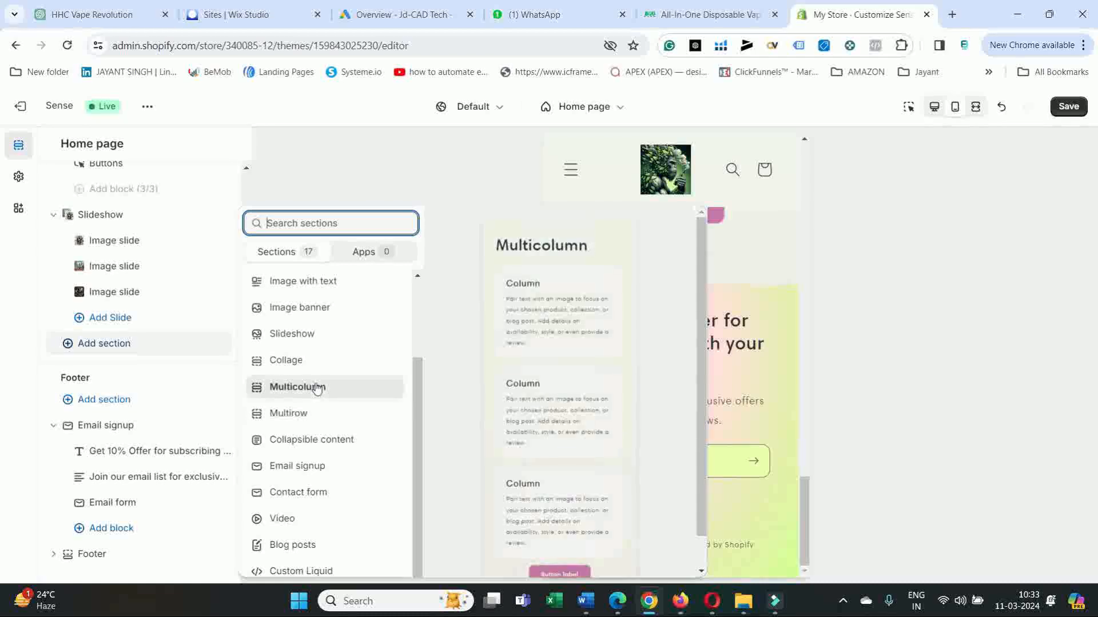
pyautogui.click(298, 387)
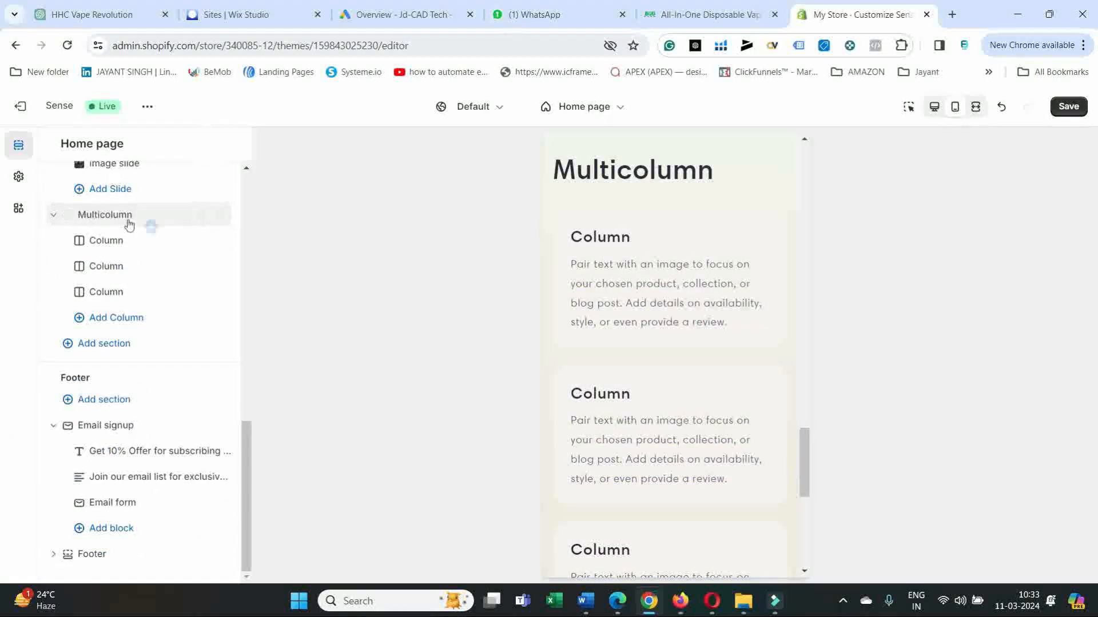
pyautogui.click(142, 218)
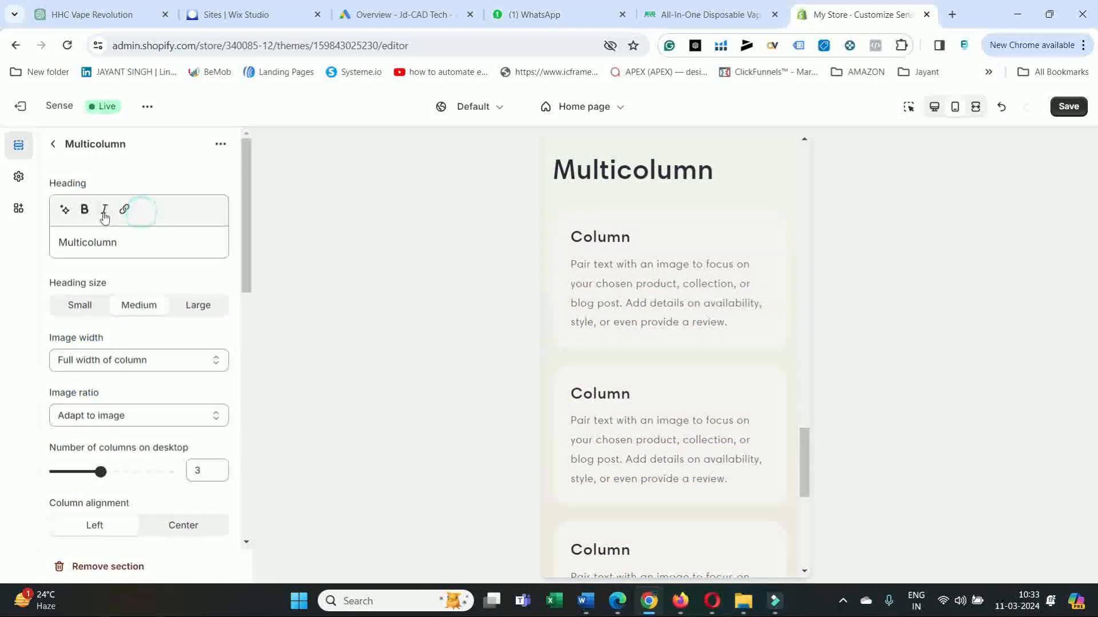
# Replace the Multicolumn heading with "Our Testimonials", copied from the junglegoods.biz page in Edge.
pyautogui.click(125, 247)
pyautogui.moveTo(619, 602)
pyautogui.click(635, 543)
pyautogui.moveTo(665, 90); pyautogui.dragTo(429, 88)
pyautogui.rightClick(430, 90)
pyautogui.click(480, 103)
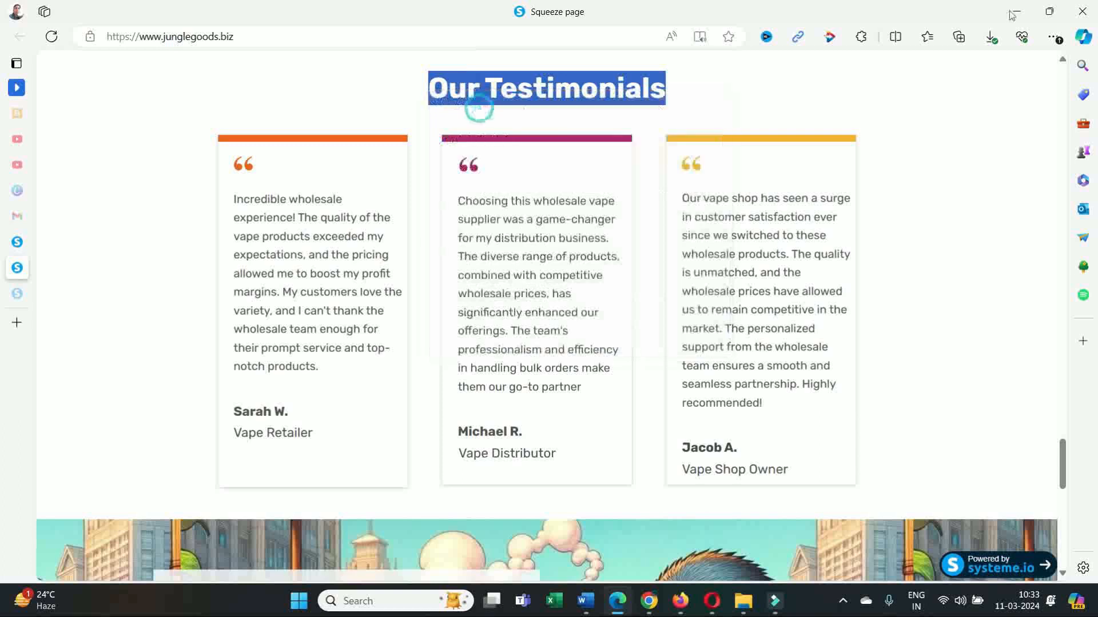
pyautogui.hotkey('alt', 'Tab')
pyautogui.moveTo(122, 243); pyautogui.dragTo(54, 239)
pyautogui.hotkey('ctrl', 'v')
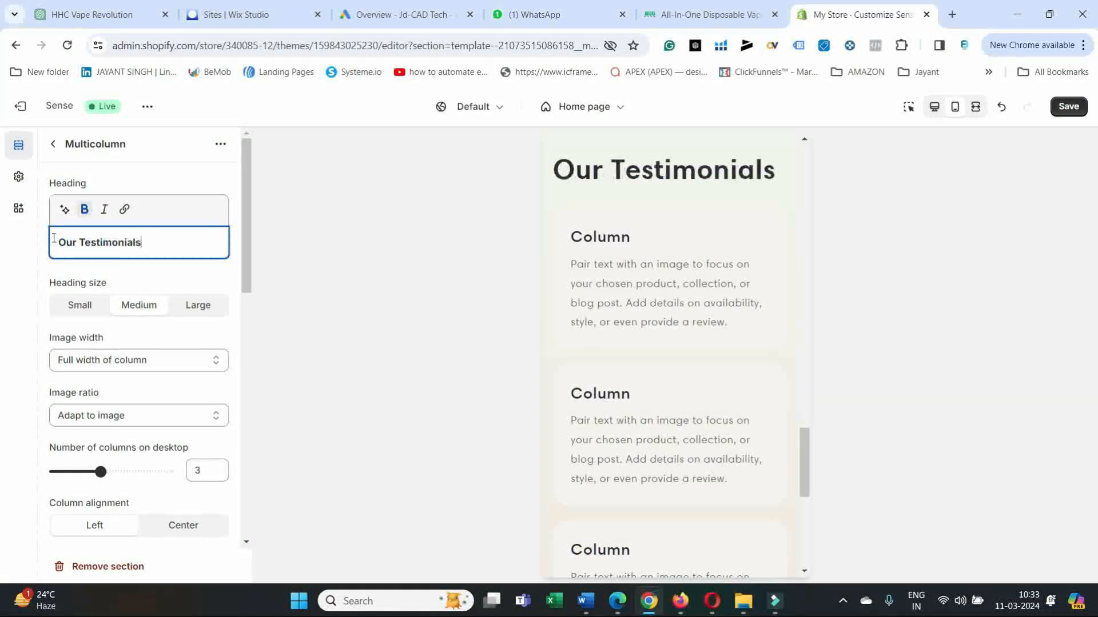
# Copy the first testimonial's text, beginning "Incredible wholesale experience!", from the junglegoods.biz page in Edge and return to the Shopify theme editor.
pyautogui.click(618, 600)
pyautogui.moveTo(324, 382); pyautogui.dragTo(228, 191)
pyautogui.rightClick(243, 210)
pyautogui.click(284, 222)
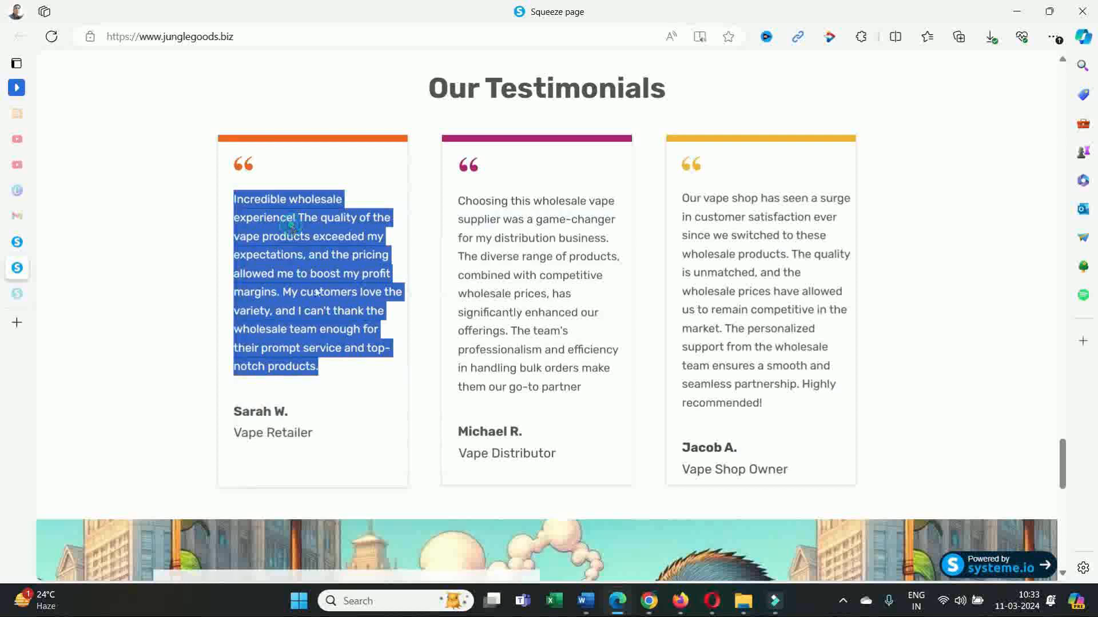
pyautogui.click(648, 600)
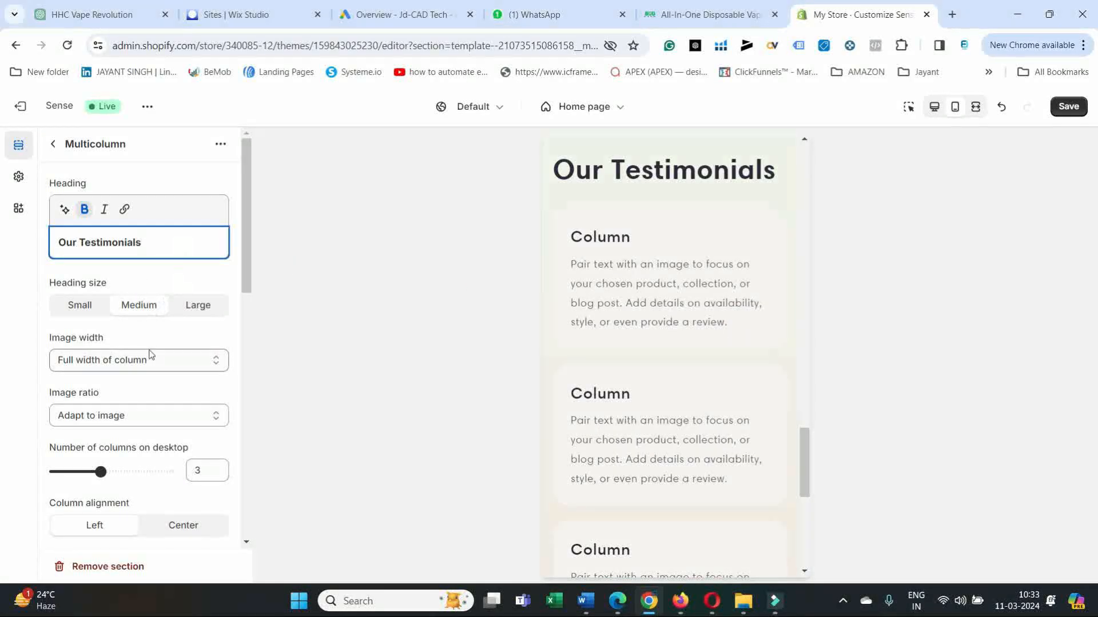
# Examine the Multicolumn section's column, button, color scheme, mobile layout and padding settings.
pyautogui.scroll(-3, 154, 356)
pyautogui.scroll(3, 154, 378)
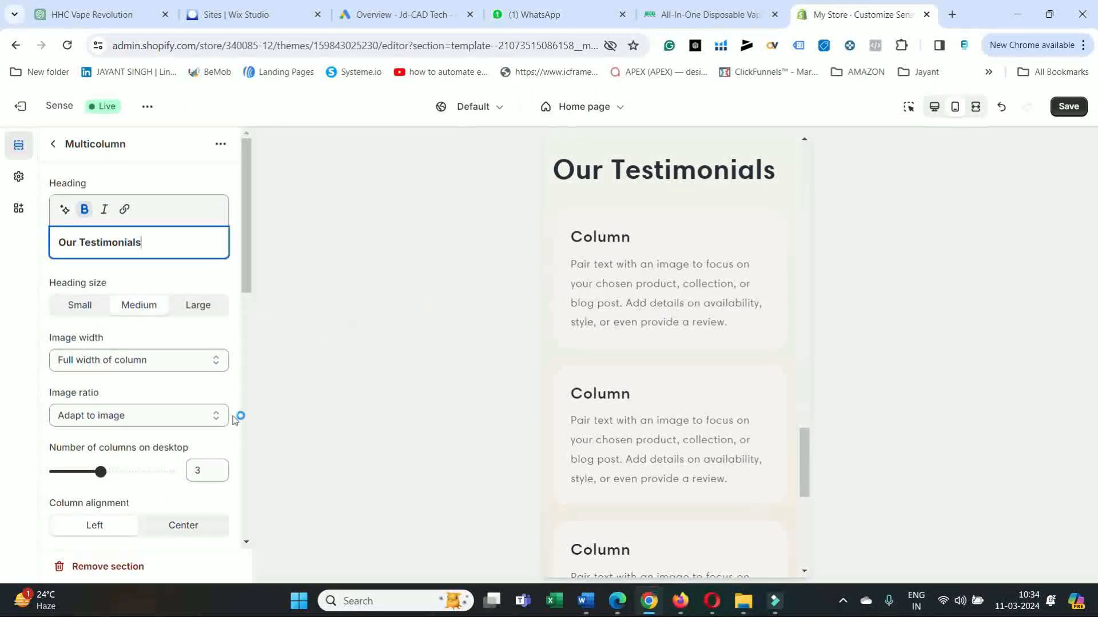
pyautogui.scroll(-2, 144, 369)
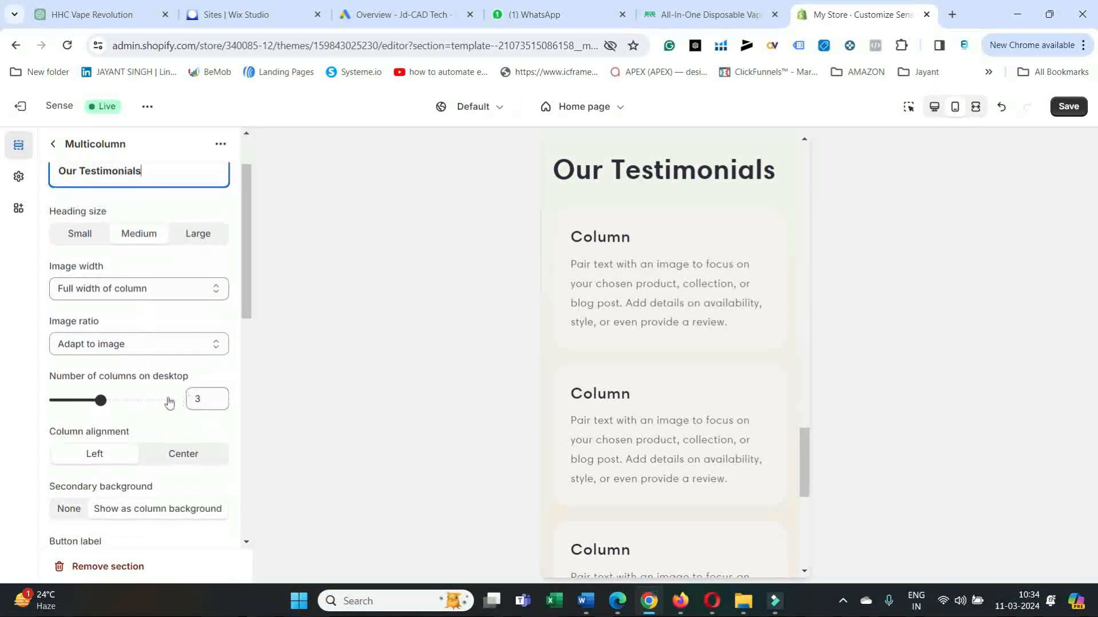
pyautogui.click(665, 283)
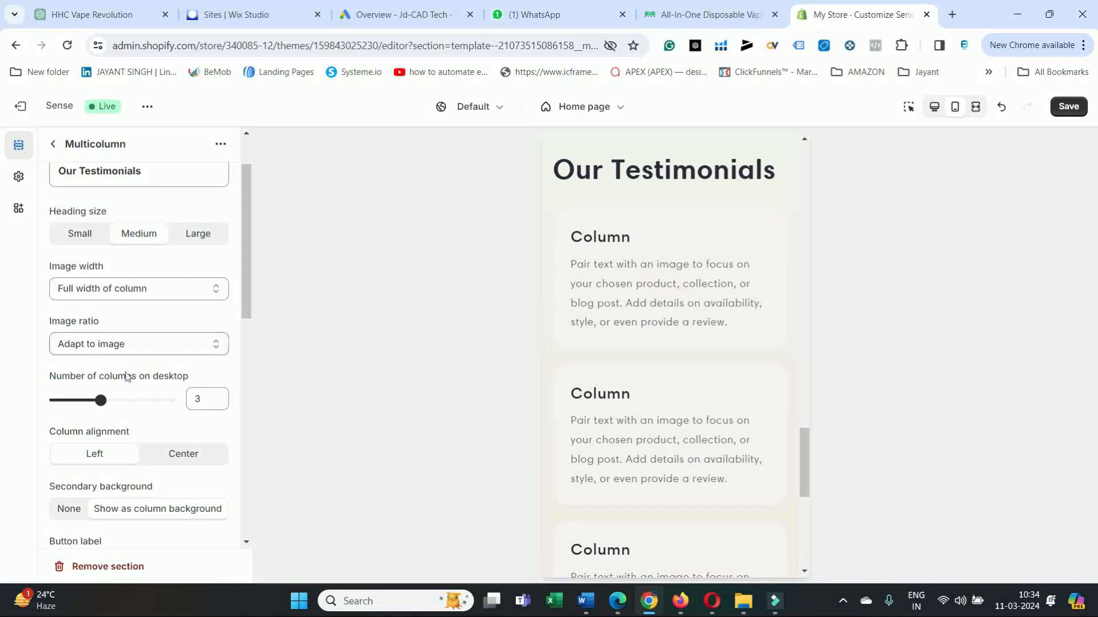
pyautogui.scroll(-4, 129, 375)
pyautogui.scroll(-7, 146, 372)
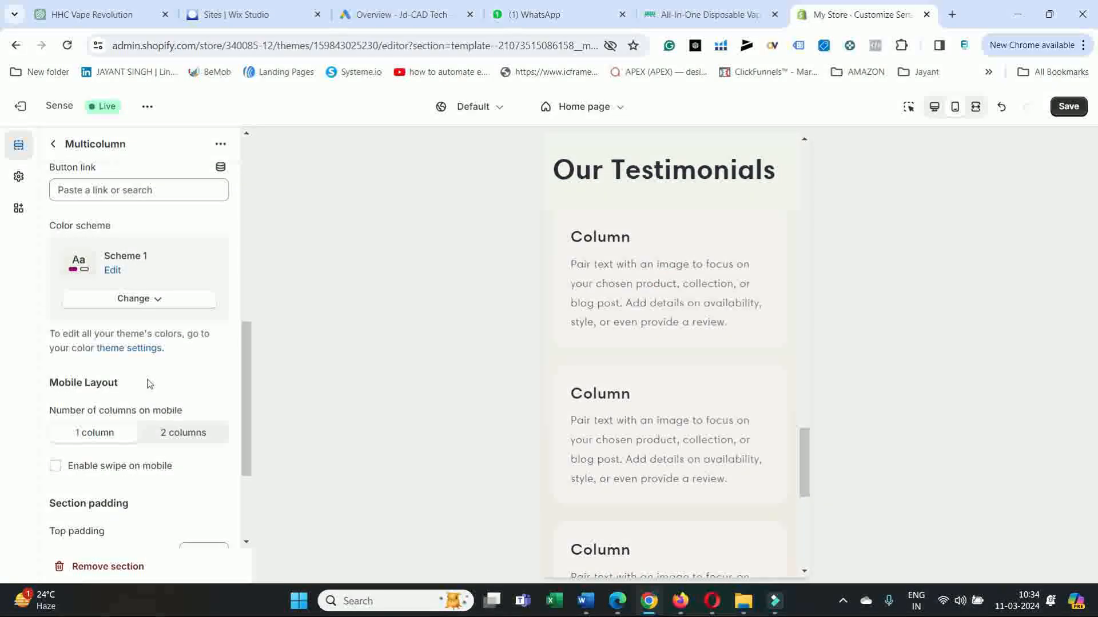
pyautogui.scroll(7, 150, 382)
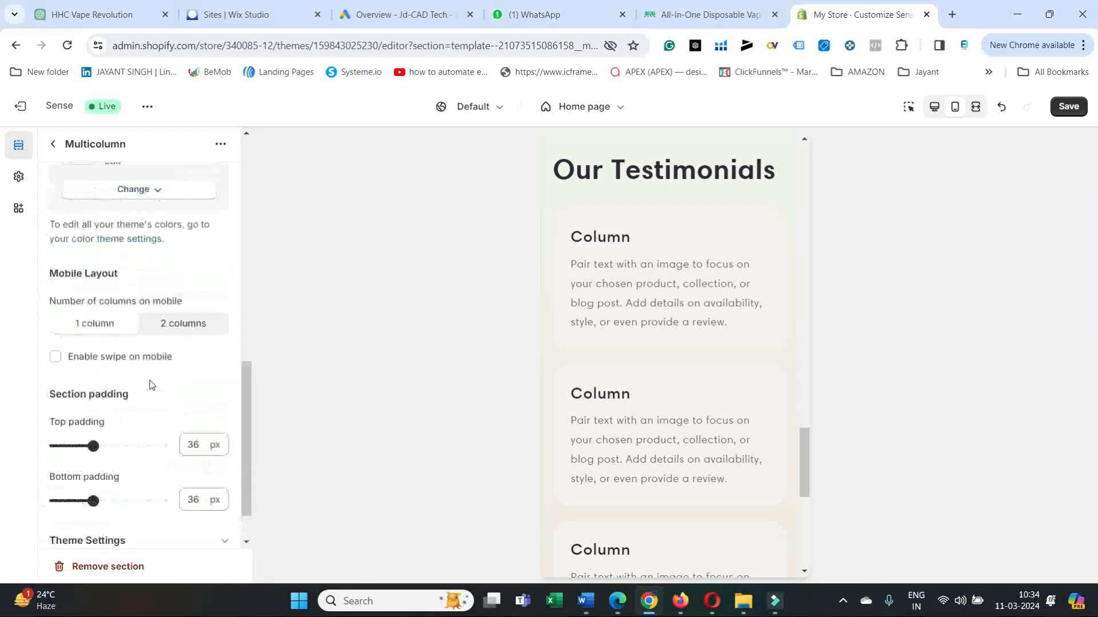
pyautogui.scroll(-5, 151, 378)
pyautogui.scroll(4, 166, 340)
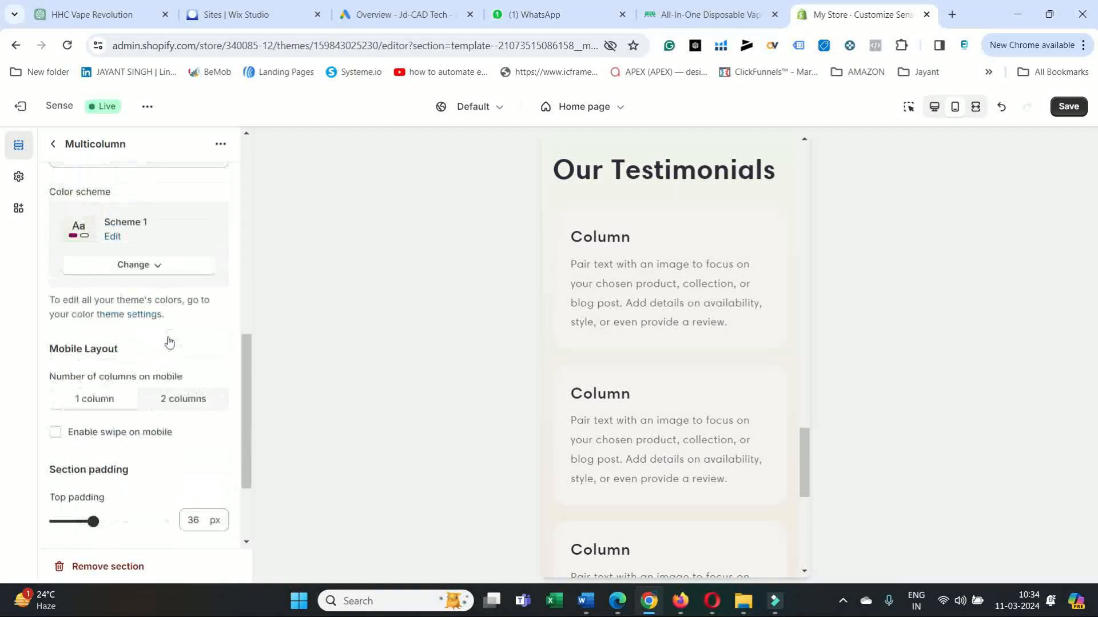
pyautogui.scroll(5, 166, 342)
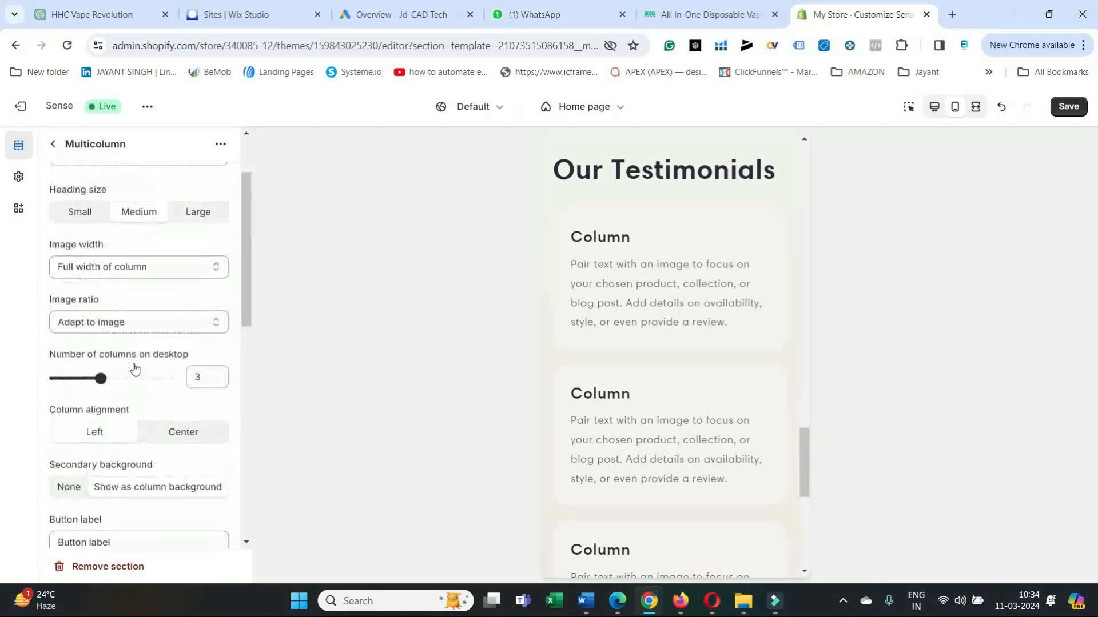
pyautogui.scroll(2, 140, 364)
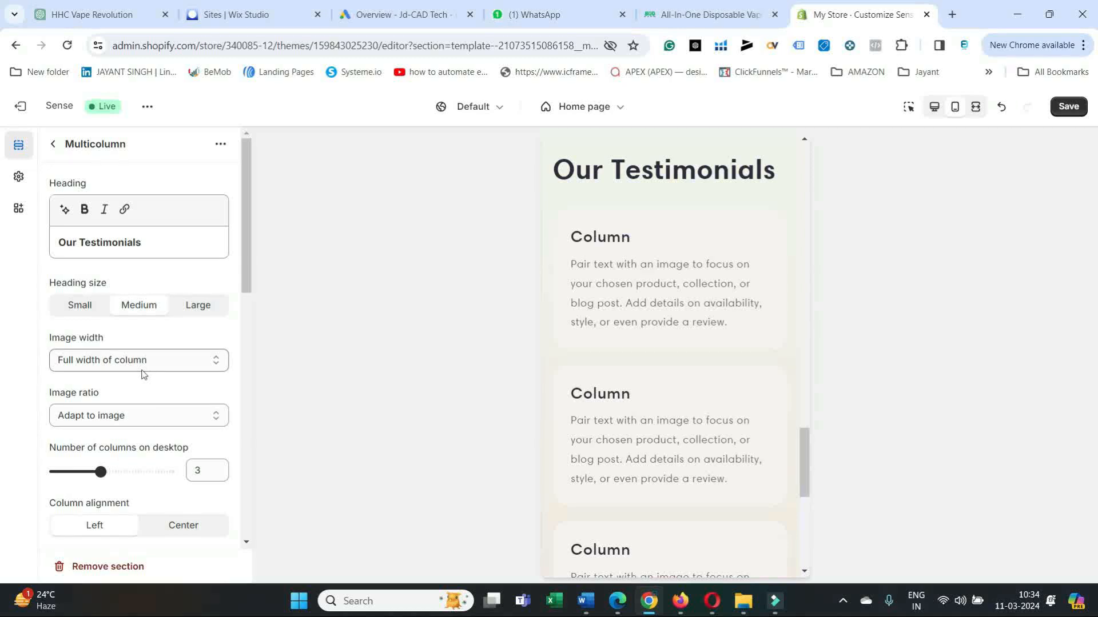
pyautogui.scroll(-3, 154, 391)
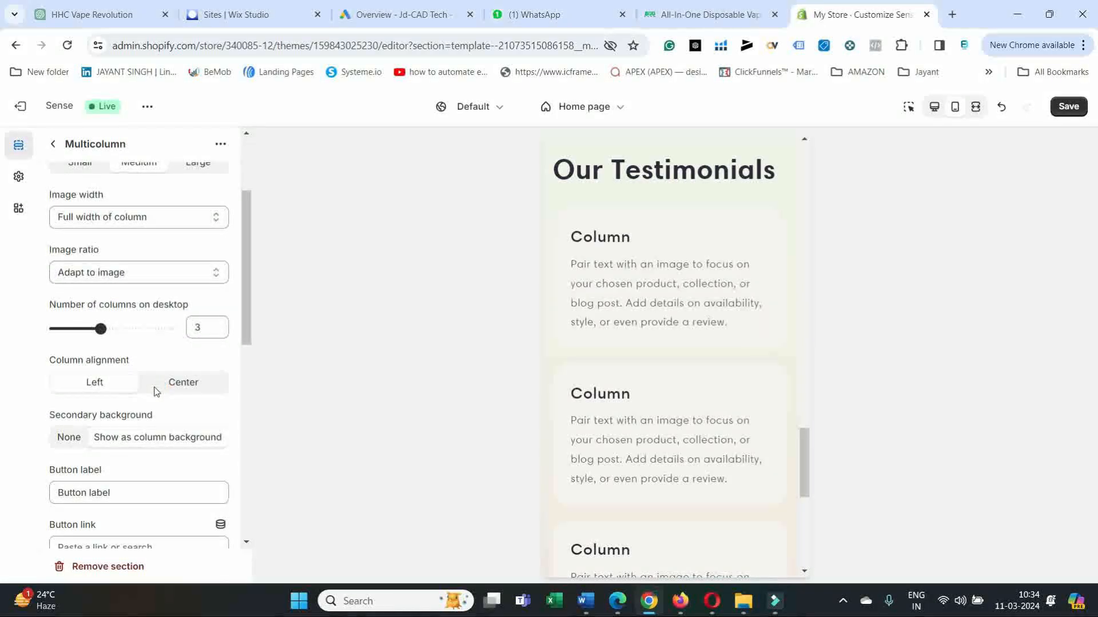
pyautogui.scroll(-4, 157, 400)
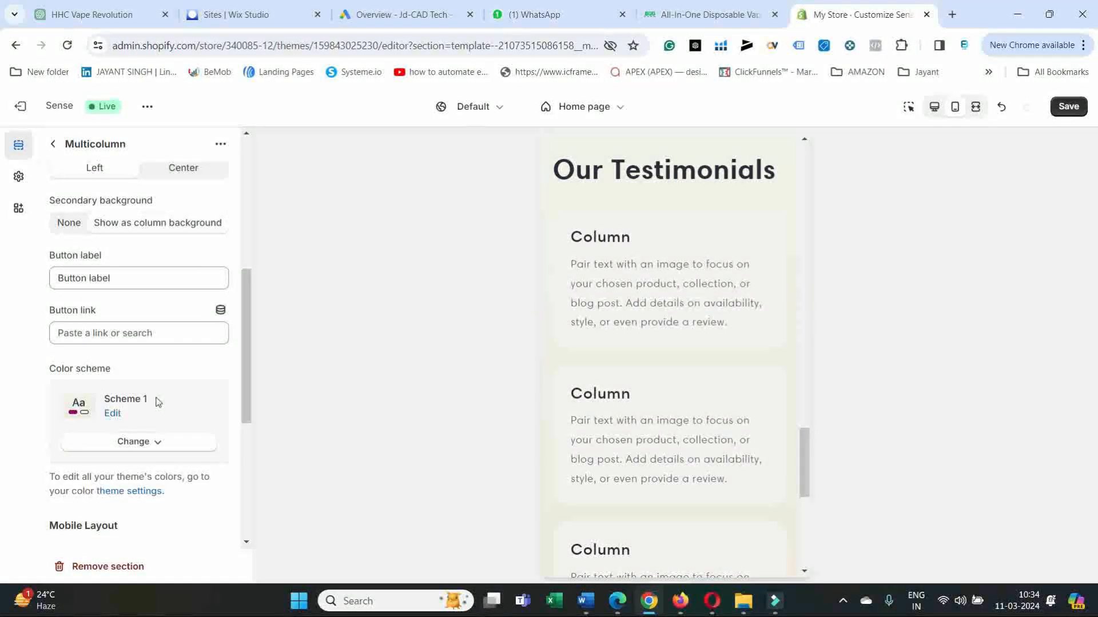
pyautogui.scroll(-4, 158, 402)
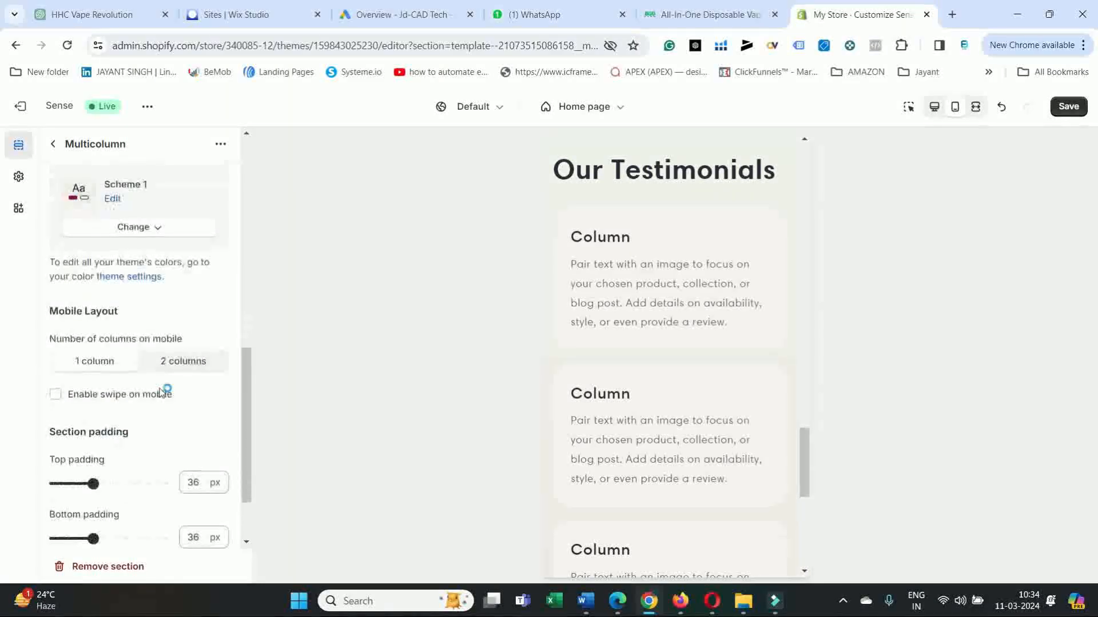
pyautogui.click(111, 372)
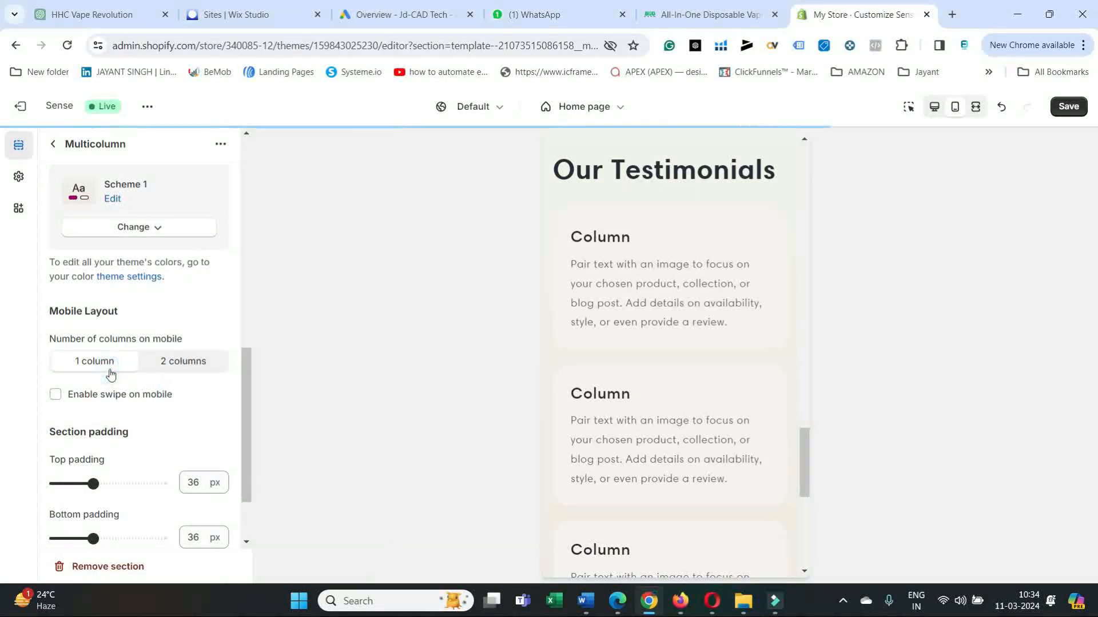
pyautogui.click(107, 371)
pyautogui.click(192, 366)
pyautogui.scroll(-2, 175, 416)
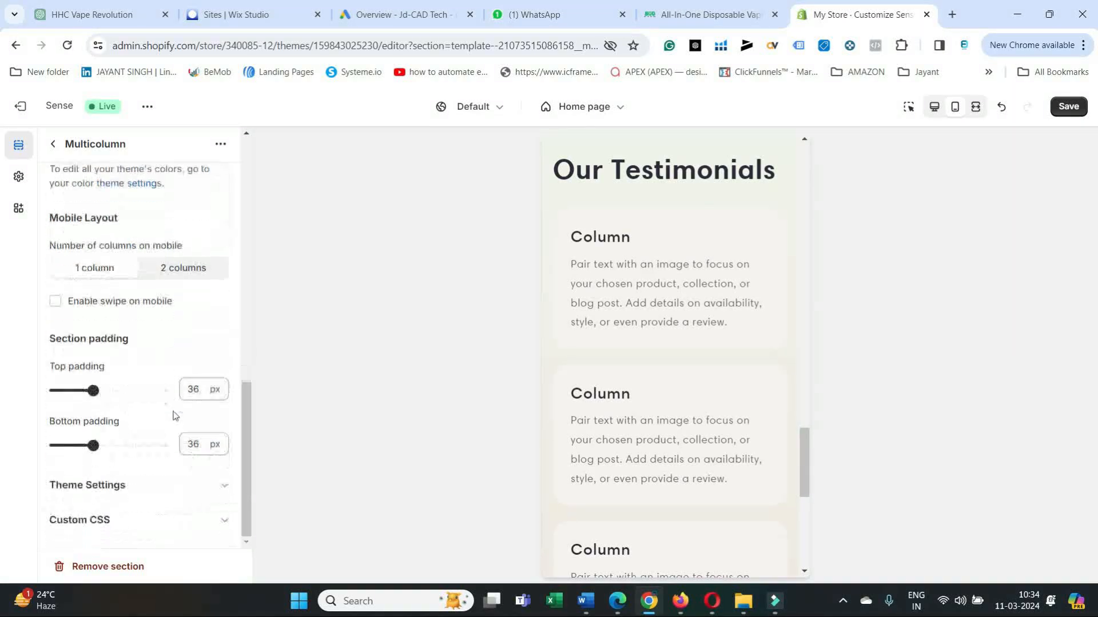
pyautogui.scroll(5, 174, 416)
pyautogui.click(657, 289)
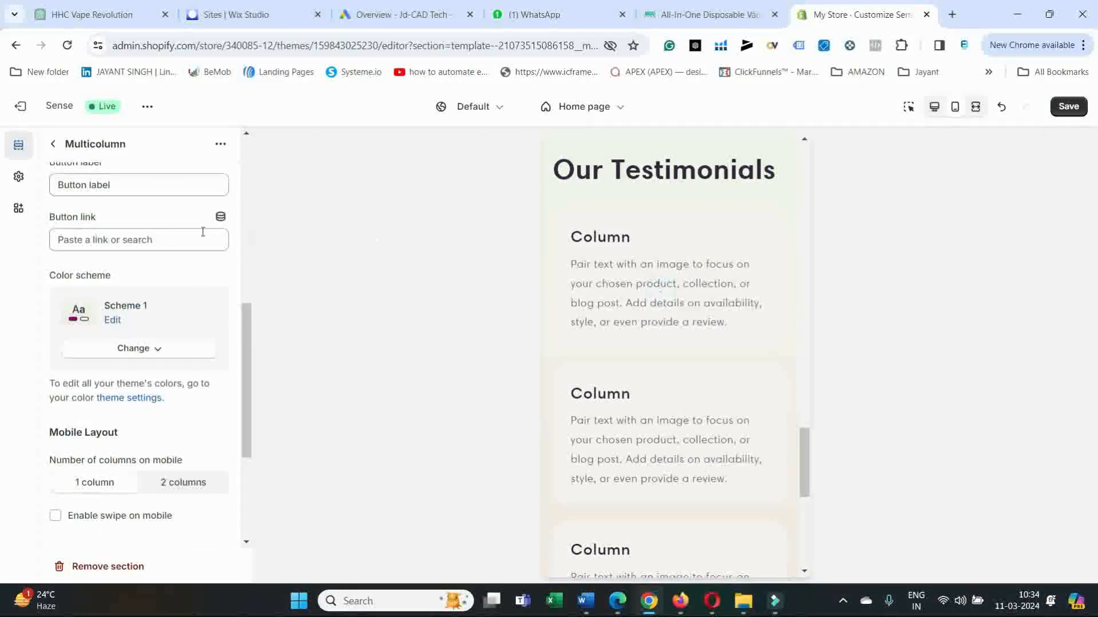
pyautogui.scroll(5, 154, 290)
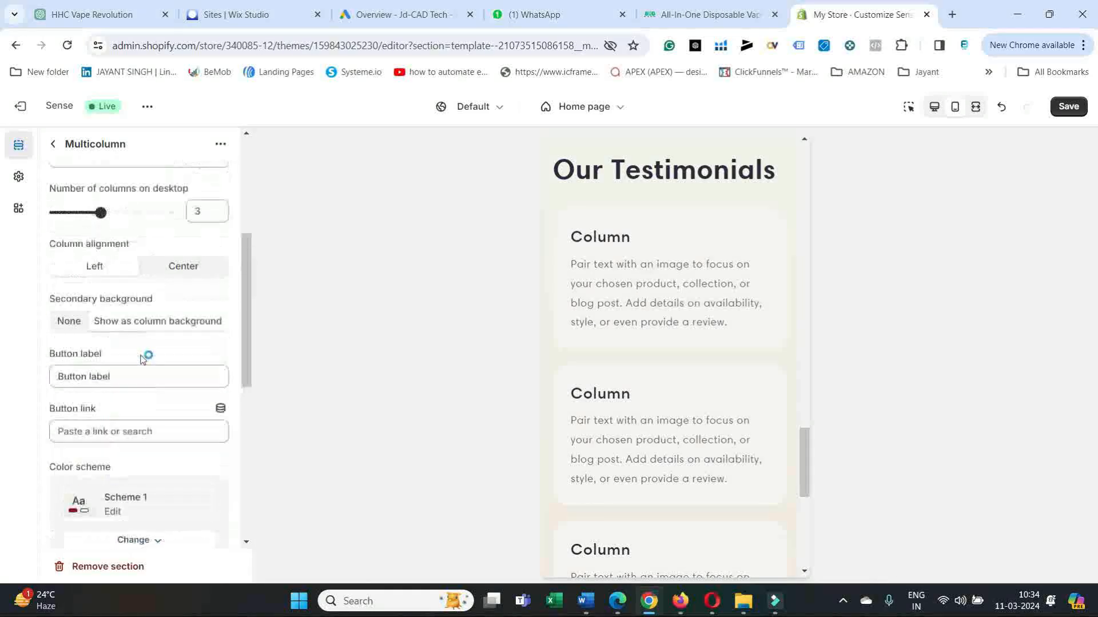
pyautogui.scroll(3, 127, 337)
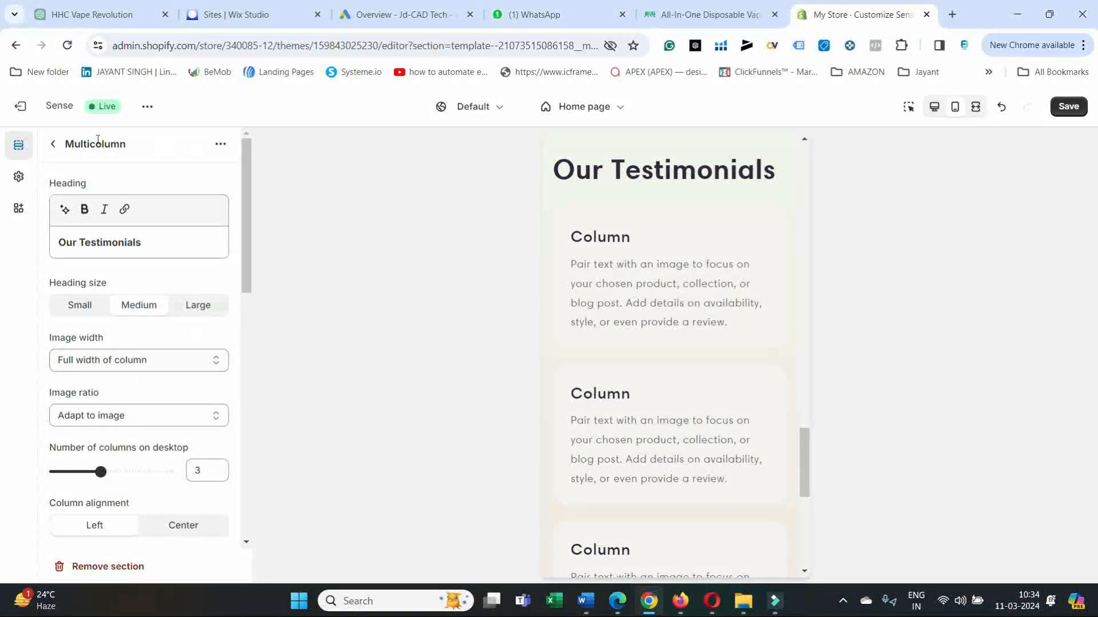
# Replace the first Multicolumn column's description with the copied testimonial text.
pyautogui.click(51, 145)
pyautogui.click(119, 243)
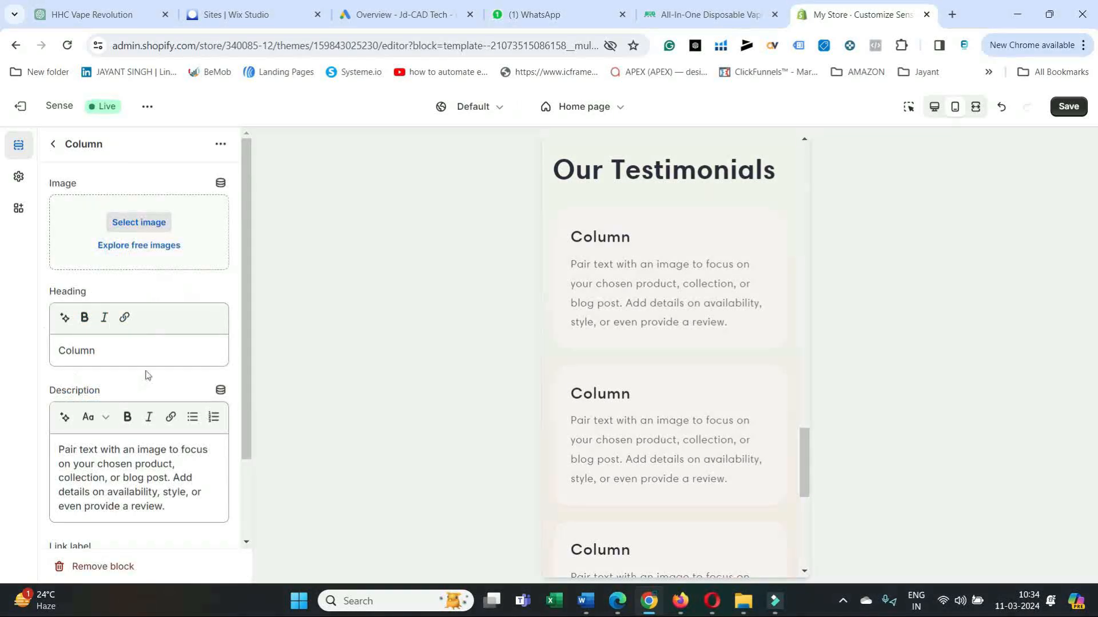
pyautogui.click(121, 352)
pyautogui.moveTo(189, 507); pyautogui.dragTo(56, 447)
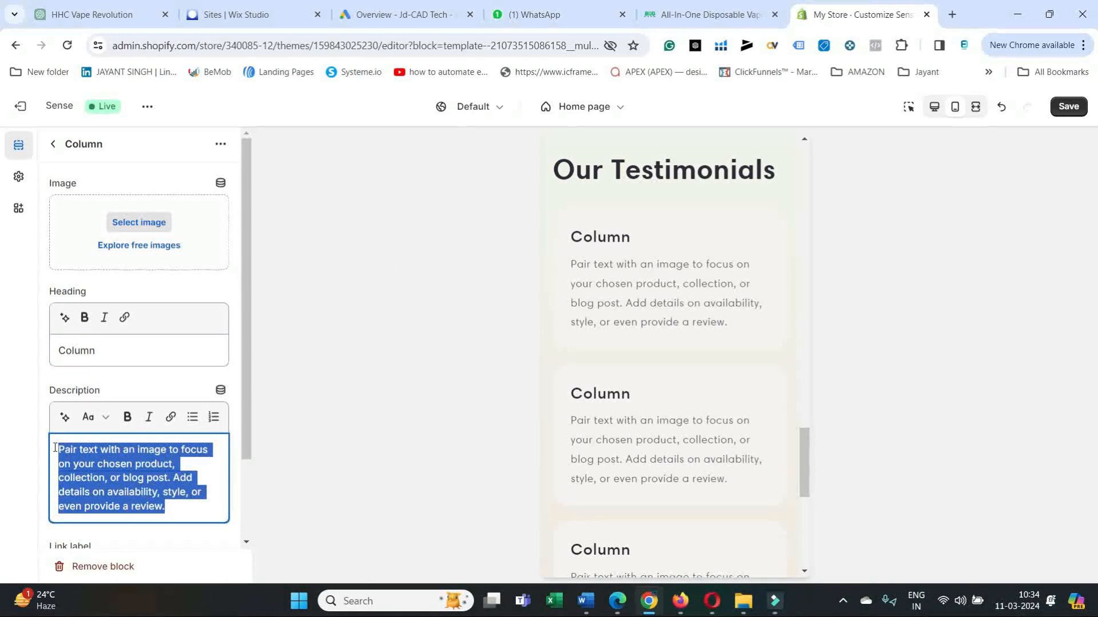
pyautogui.hotkey('ctrl', 'v')
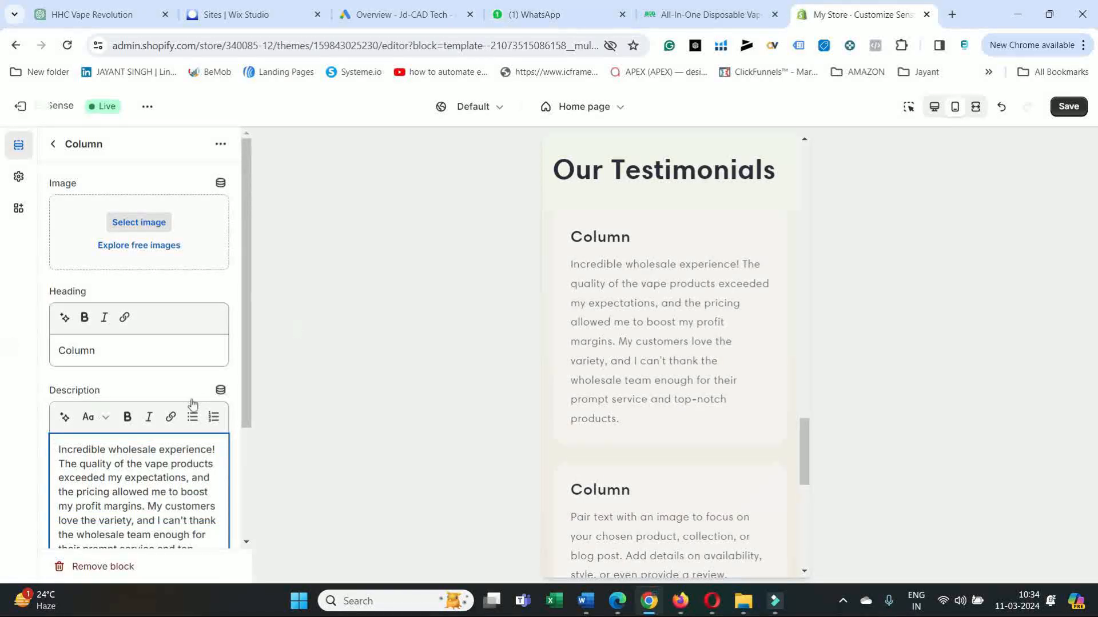
# Copy the first testimonial's reviewer name and role from the junglegoods.biz page in Edge and return to the Shopify theme editor.
pyautogui.click(618, 602)
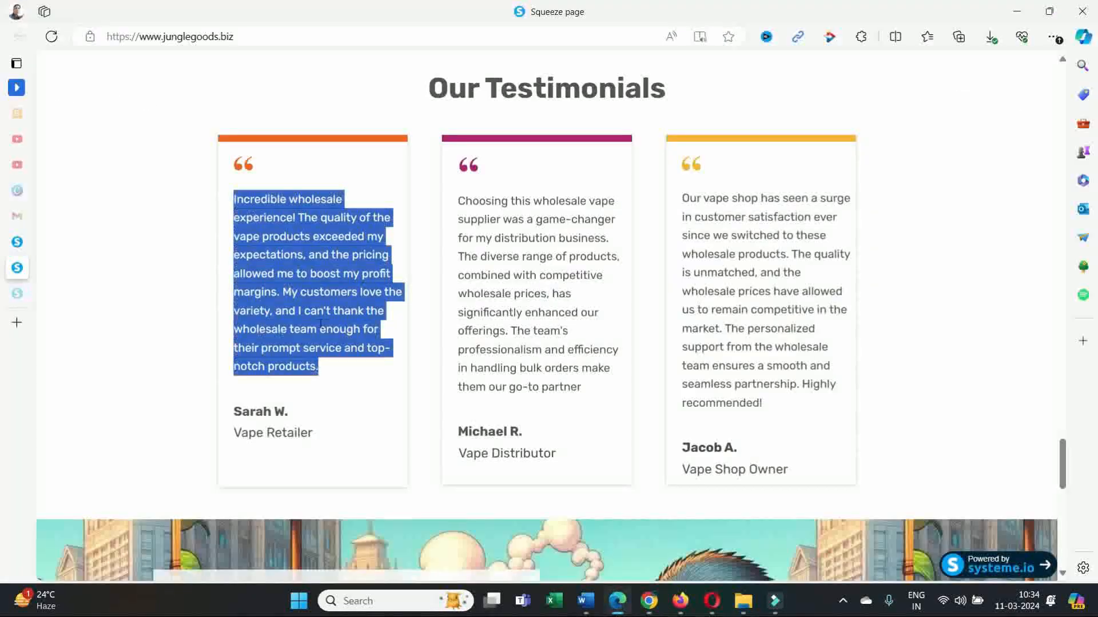
pyautogui.moveTo(321, 434); pyautogui.dragTo(241, 412)
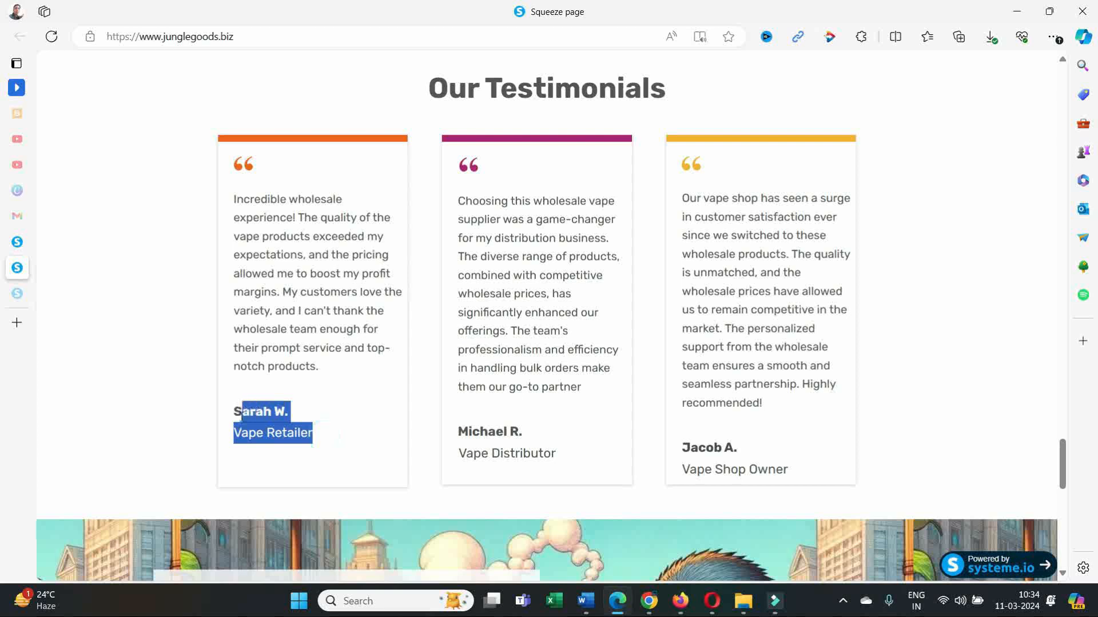
pyautogui.rightClick(234, 419)
pyautogui.click(349, 166)
pyautogui.click(618, 606)
# Replace the first column's heading with the copied reviewer name and role, insert a space between them, and return to the section list.
pyautogui.moveTo(98, 350); pyautogui.dragTo(59, 350)
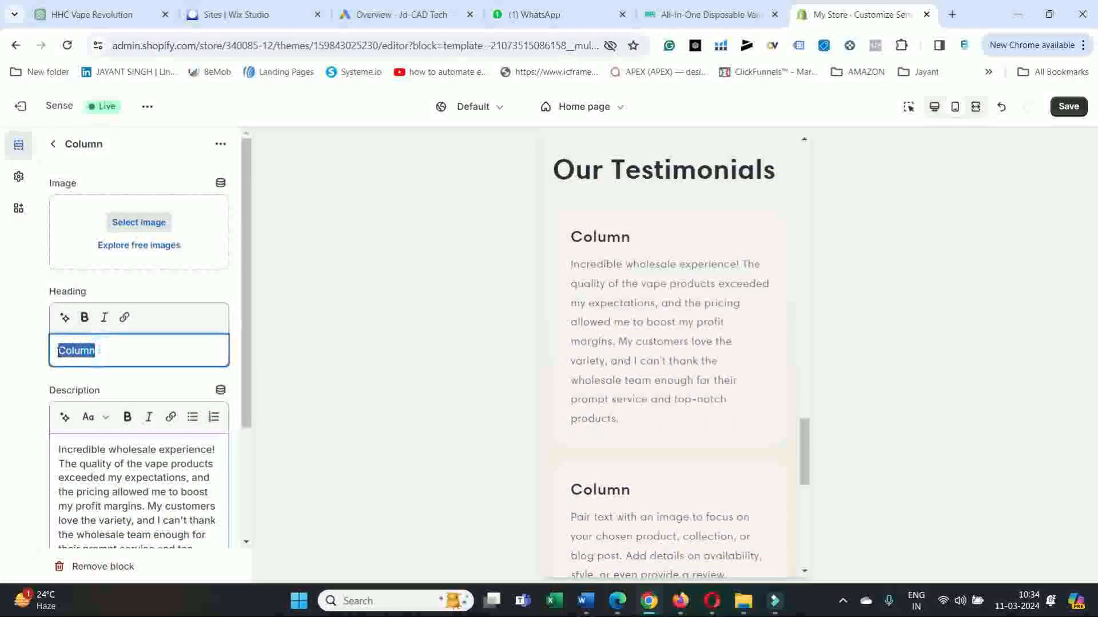
pyautogui.hotkey('ctrl', 'v')
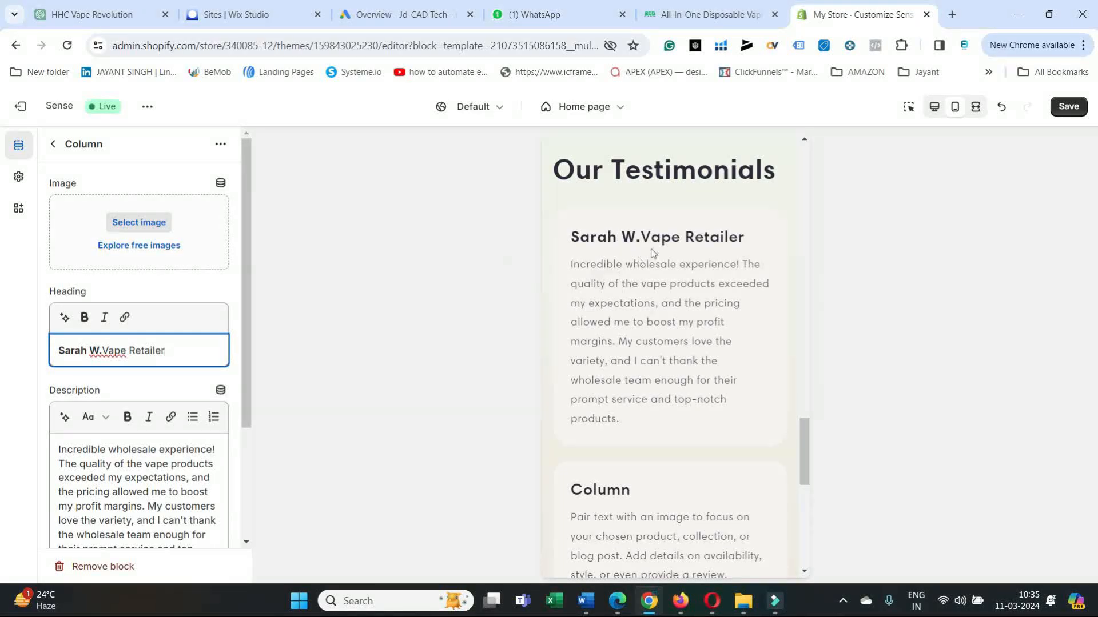
pyautogui.click(109, 349)
pyautogui.click(105, 351)
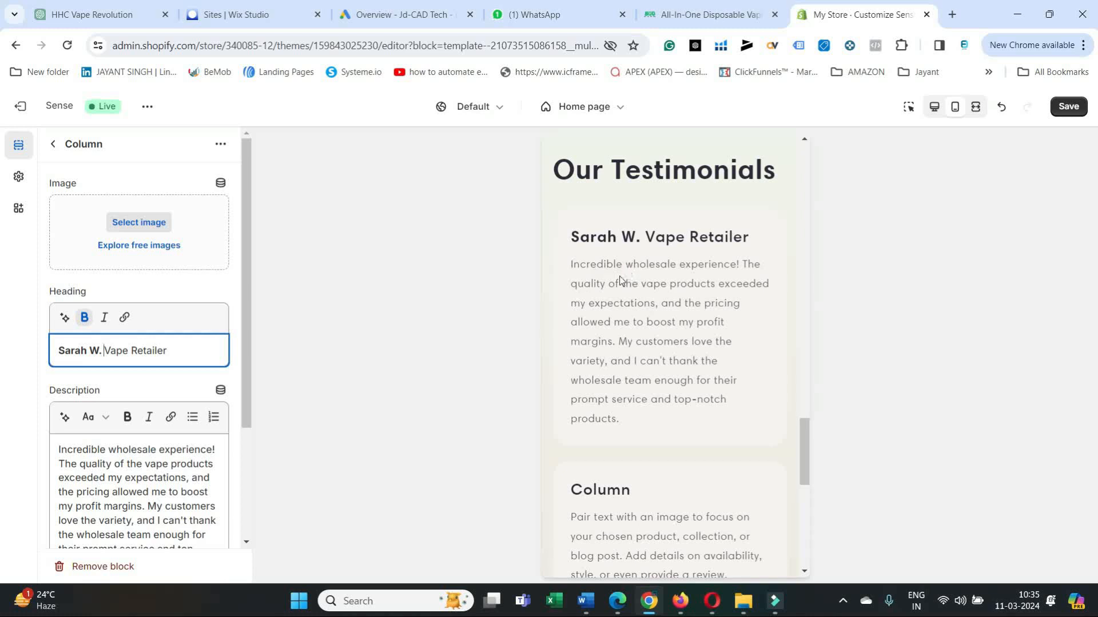
pyautogui.click(176, 359)
pyautogui.scroll(-3, 657, 379)
pyautogui.scroll(-3, 177, 439)
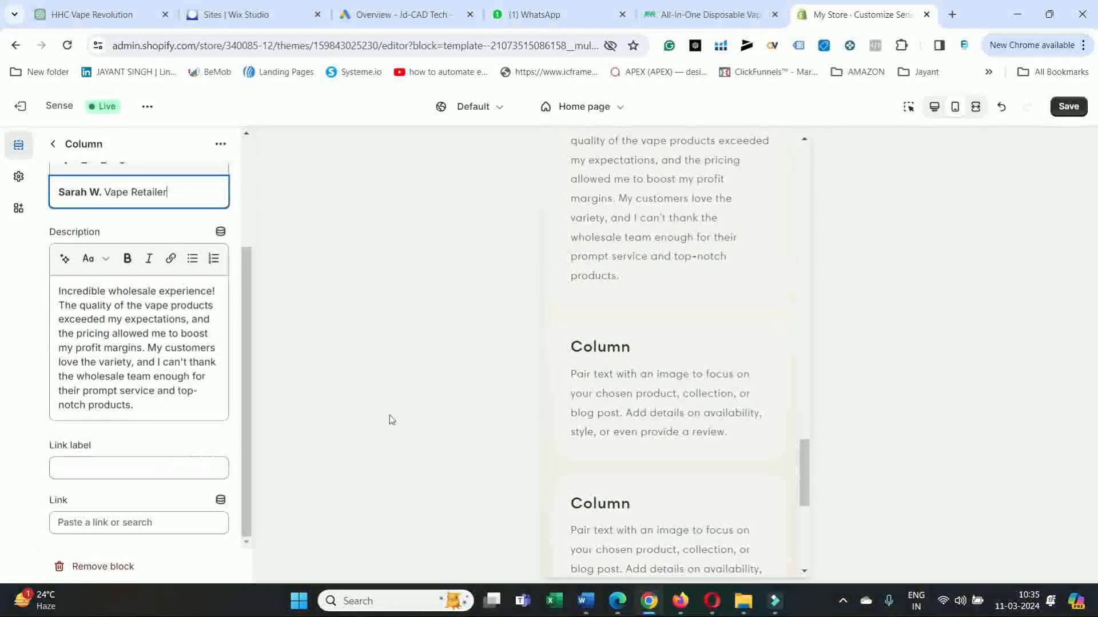
pyautogui.click(49, 145)
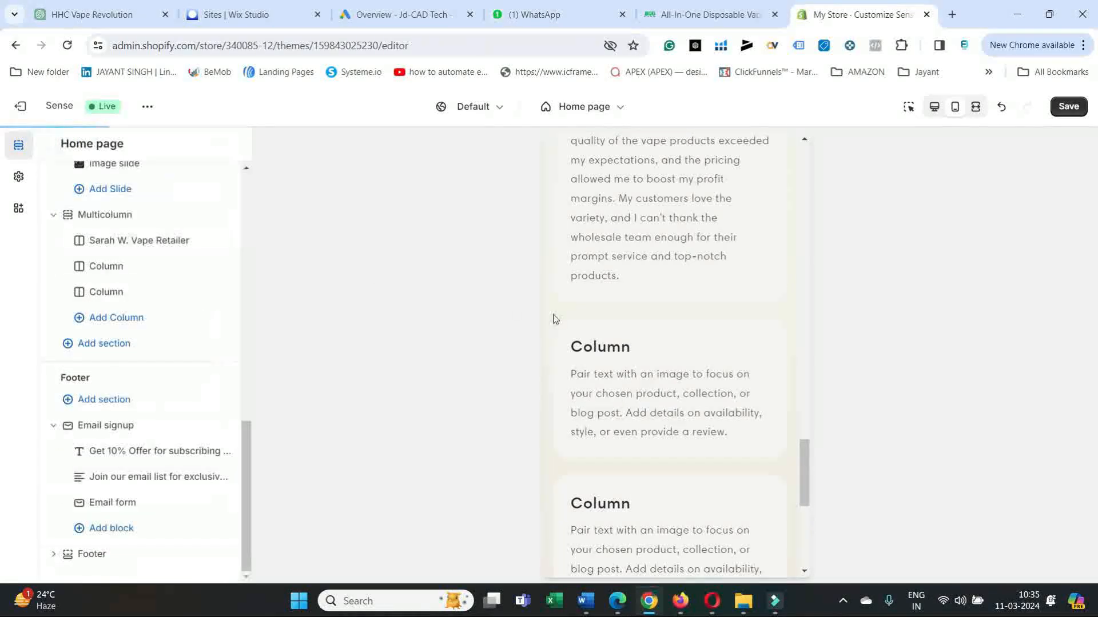
# Open the third Multicolumn column, copy the second testimonial's reviewer name and role from junglegoods.biz in Edge, and return to the Shopify editor in Chrome.
pyautogui.click(118, 297)
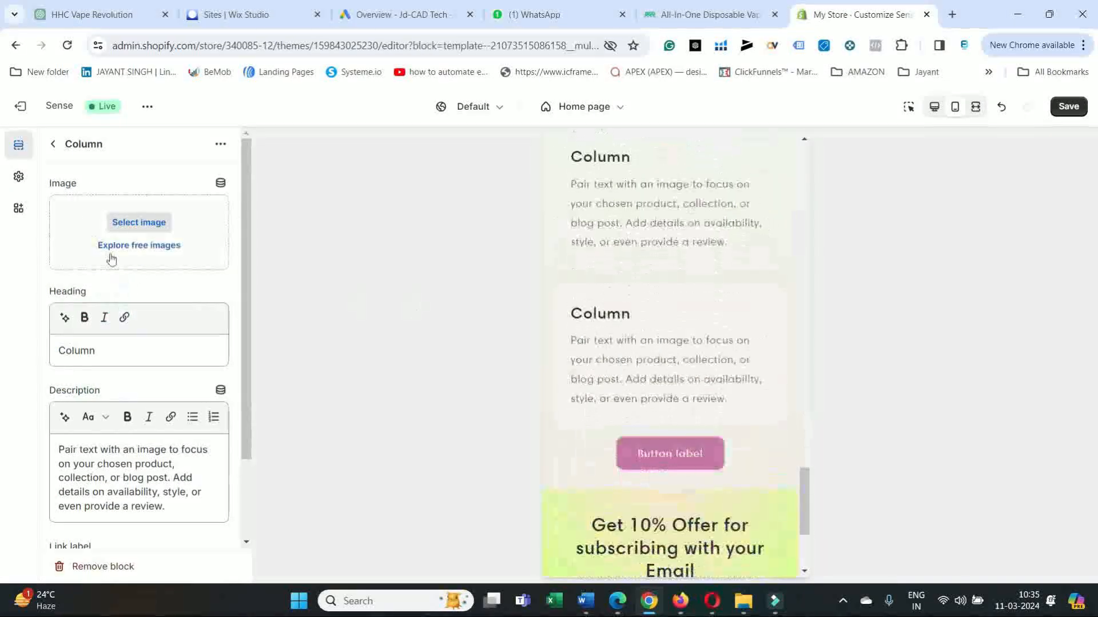
pyautogui.click(623, 604)
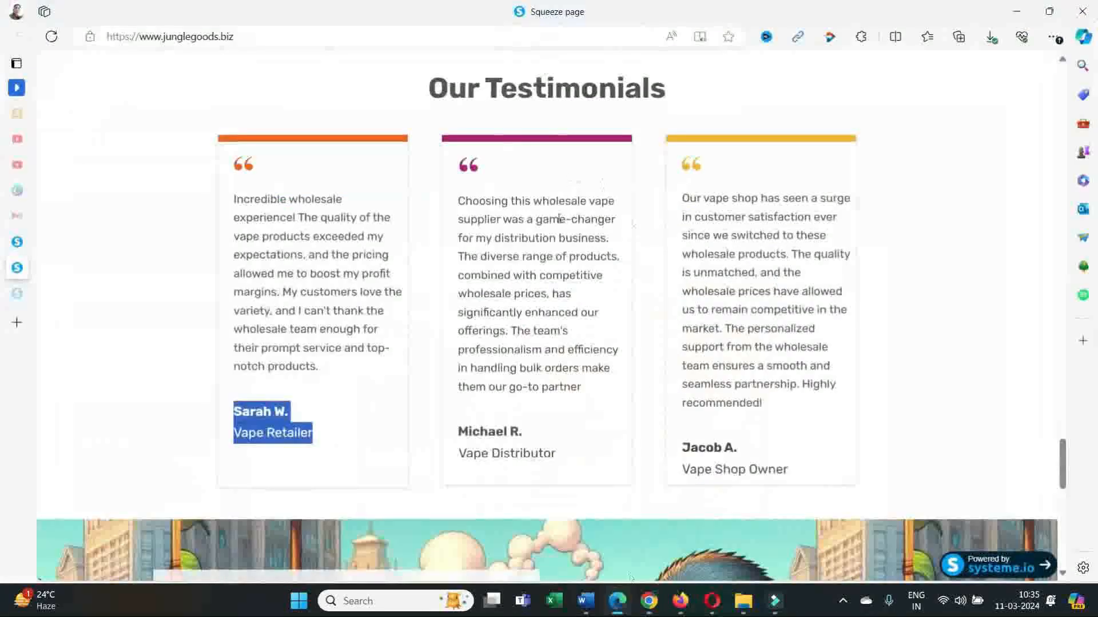
pyautogui.moveTo(574, 454); pyautogui.dragTo(467, 430)
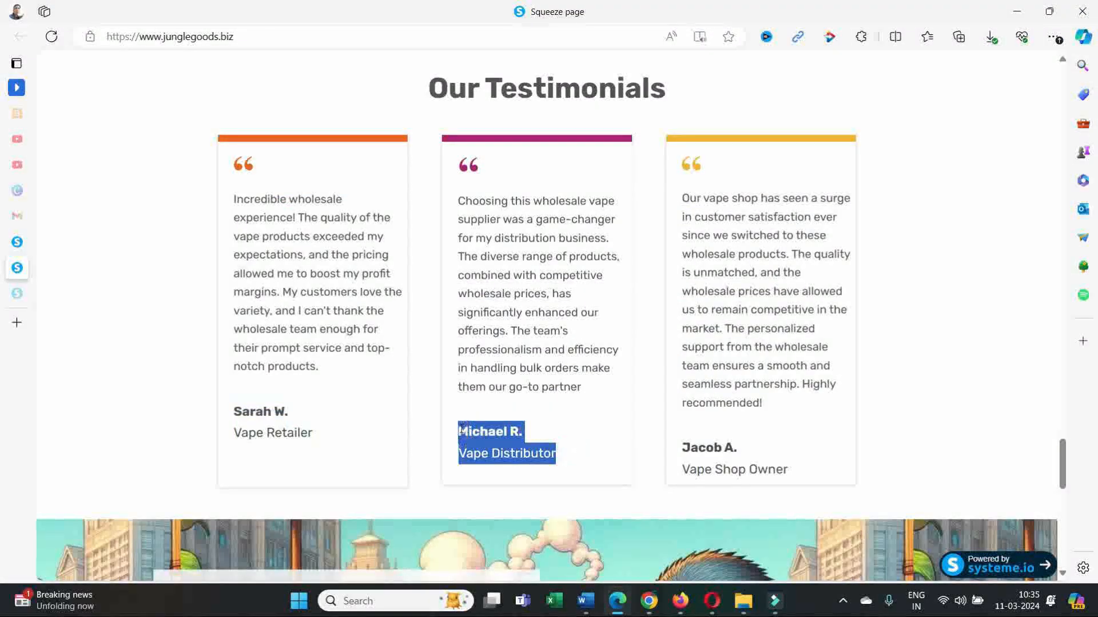
pyautogui.rightClick(511, 178)
pyautogui.click(571, 192)
pyautogui.click(649, 600)
# Replace the third column's heading with the copied reviewer name and role, separating them with a space.
pyautogui.doubleClick(138, 348)
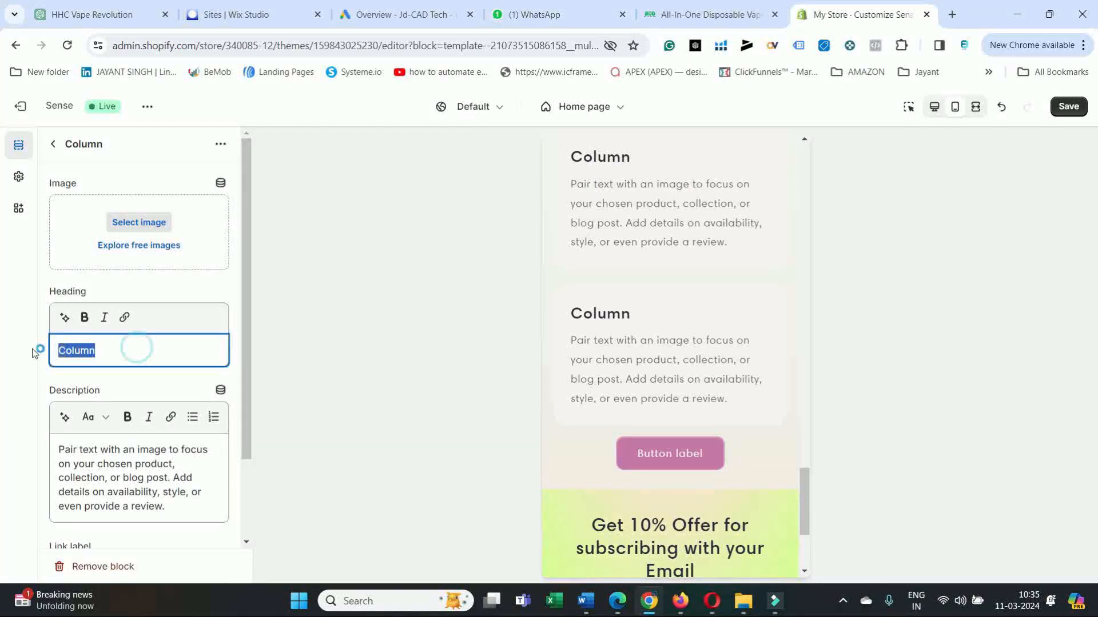
pyautogui.hotkey('ctrl', 'v')
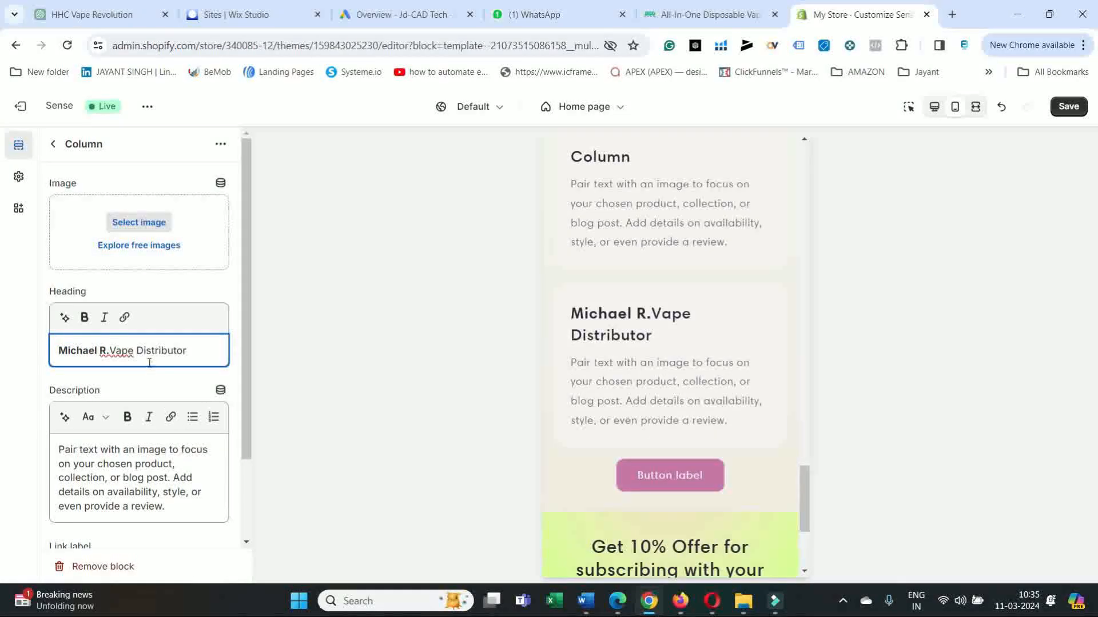
pyautogui.click(114, 351)
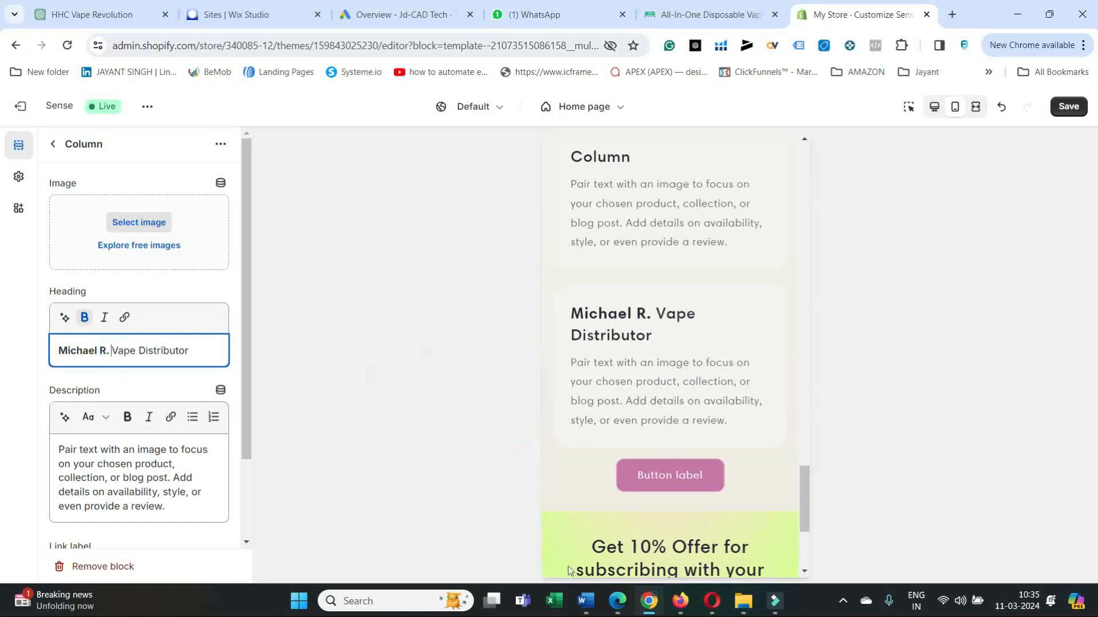
# Copy the second testimonial's full text from the junglegoods.biz page in Edge and return to the Shopify theme editor.
pyautogui.click(626, 609)
pyautogui.moveTo(578, 390); pyautogui.dragTo(458, 201)
pyautogui.moveTo(575, 398); pyautogui.dragTo(463, 192)
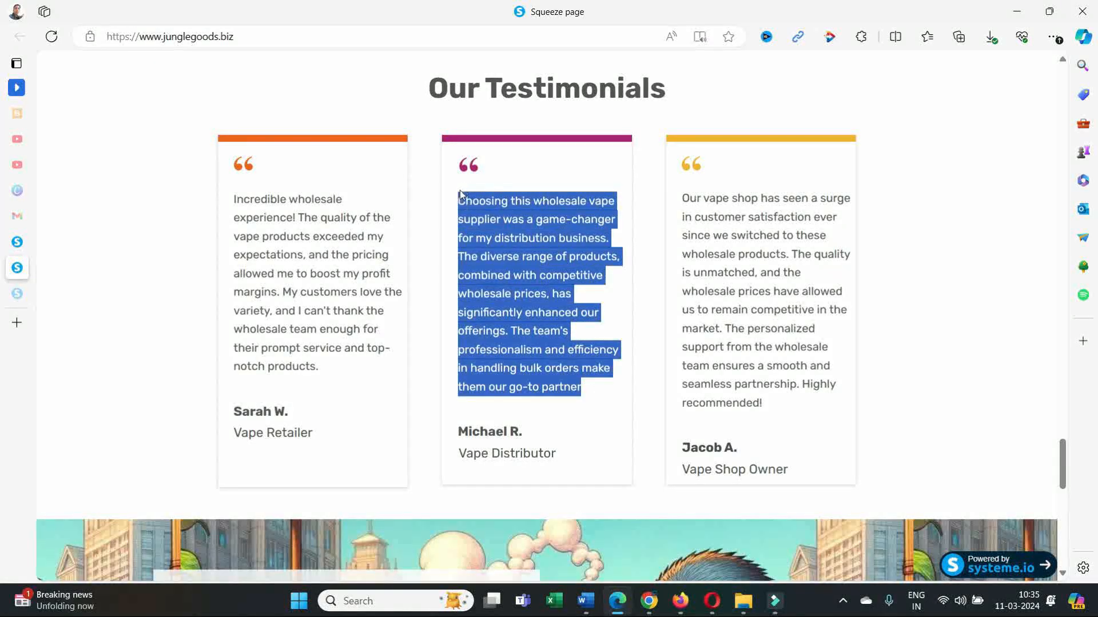
pyautogui.rightClick(490, 226)
pyautogui.click(508, 237)
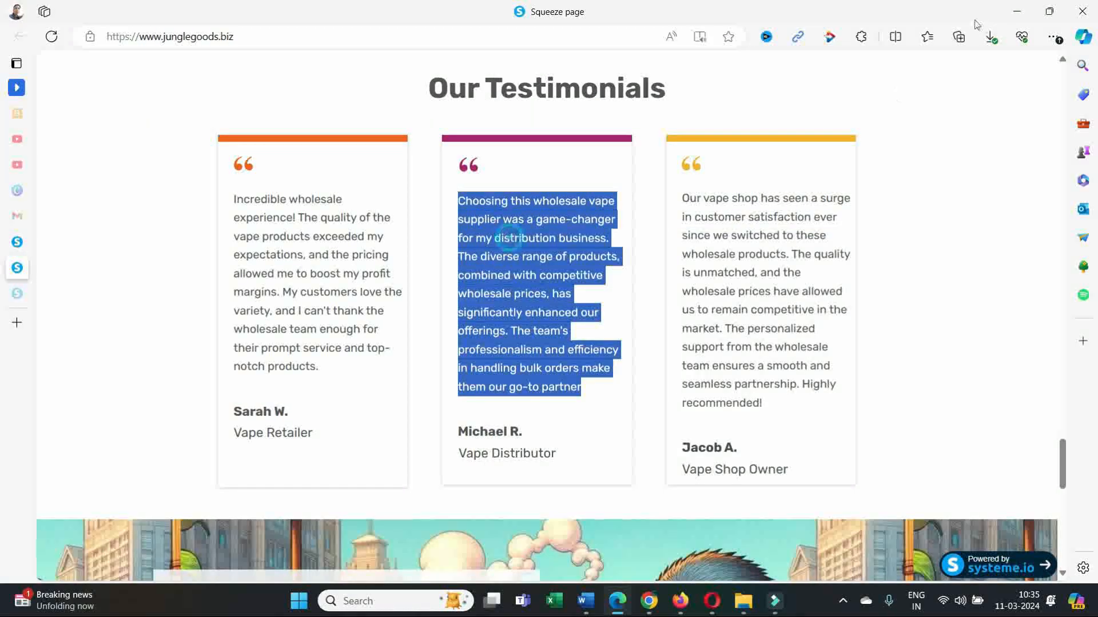
pyautogui.click(1017, 15)
# Replace the third column's description with the copied testimonial, check it in the preview, and return to the section list.
pyautogui.moveTo(171, 509); pyautogui.dragTo(45, 453)
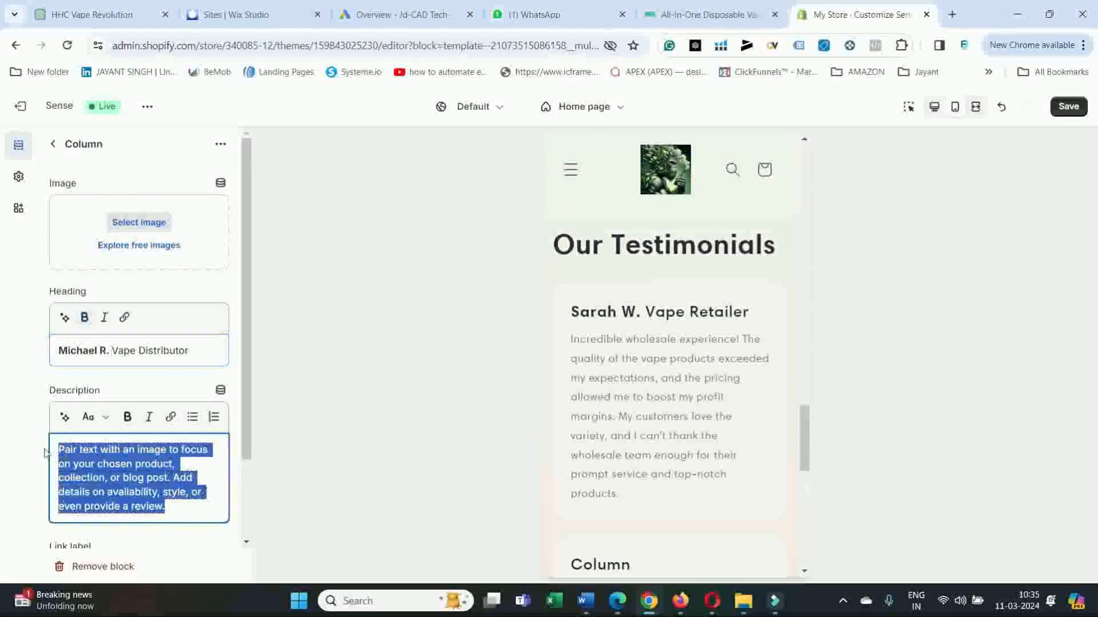
pyautogui.hotkey('ctrl', 'v')
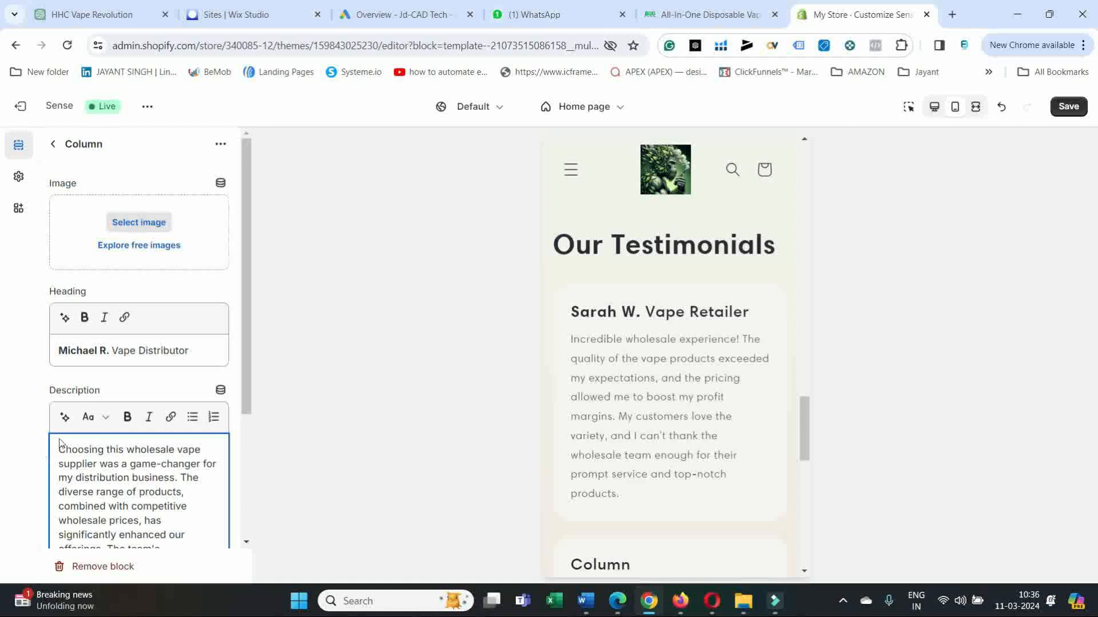
pyautogui.scroll(-9, 569, 346)
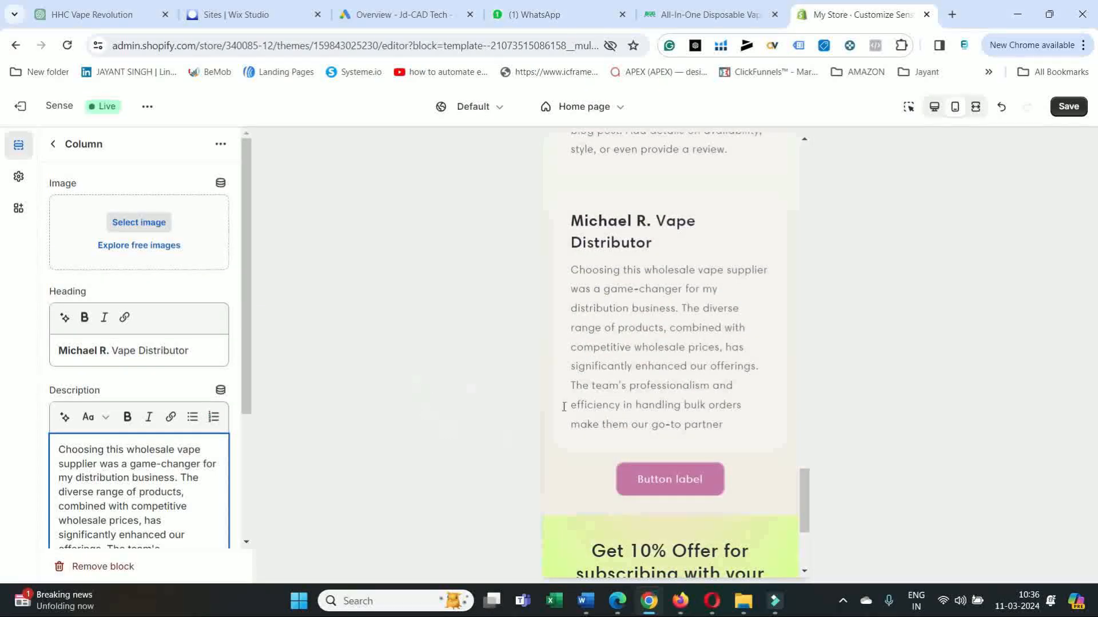
pyautogui.scroll(-3, 159, 423)
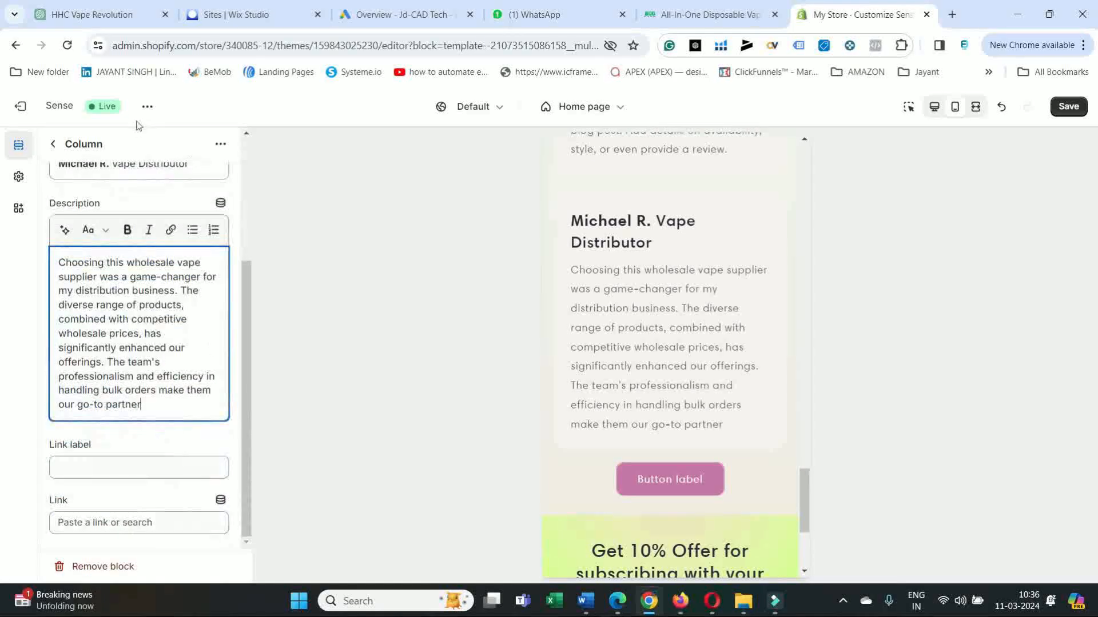
pyautogui.click(51, 145)
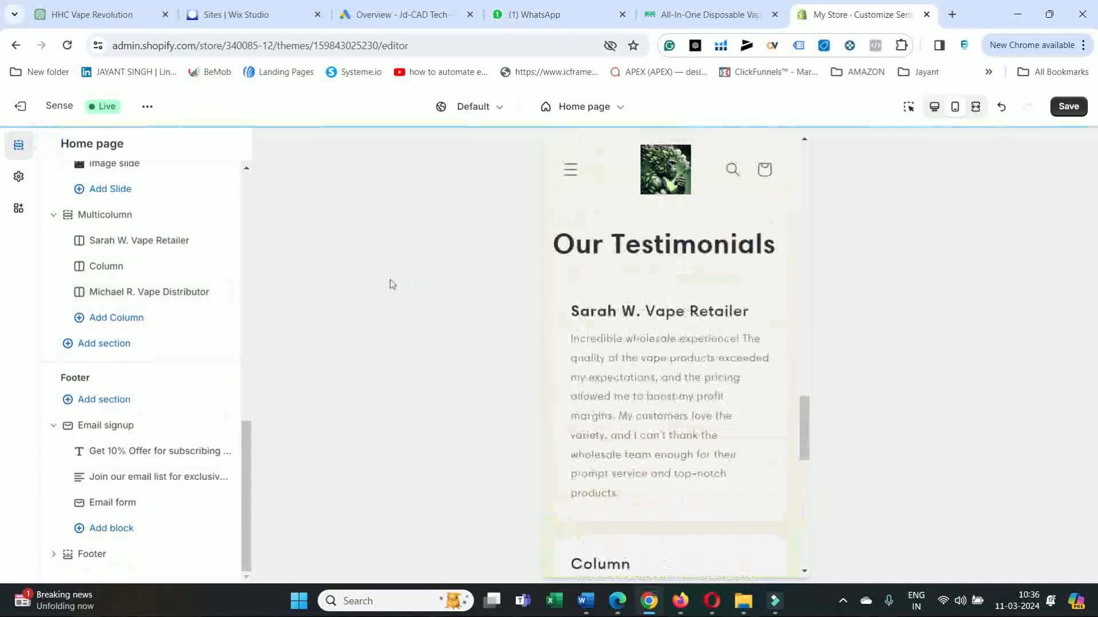
# Open the second Multicolumn column, copy the third testimonial's reviewer name and role from junglegoods.biz in Edge, and return to the Shopify editor in Chrome.
pyautogui.click(109, 267)
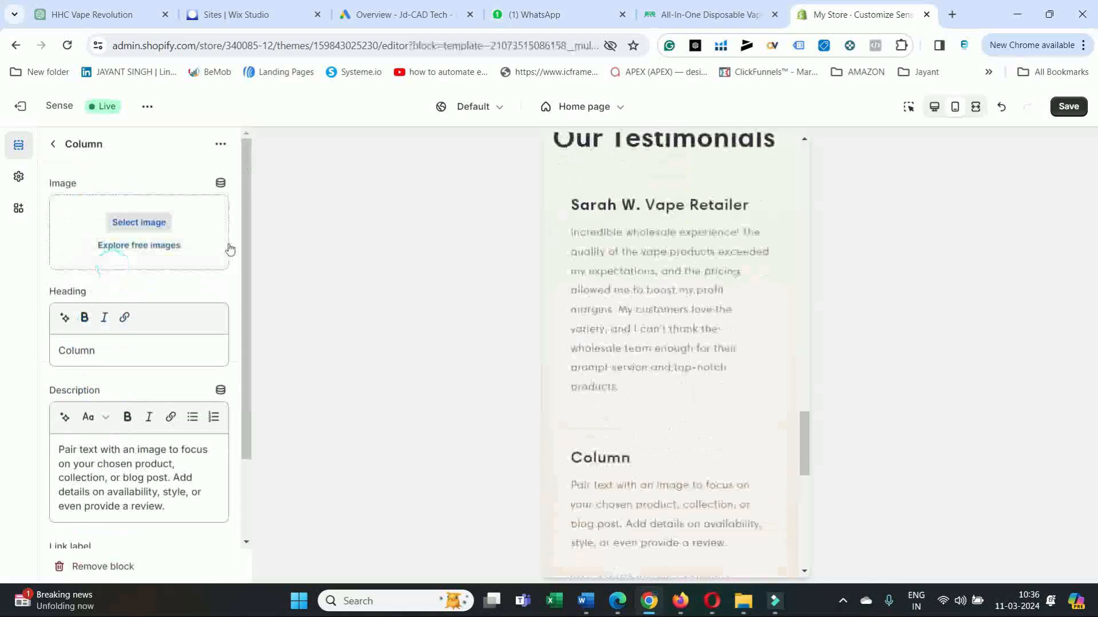
pyautogui.click(618, 601)
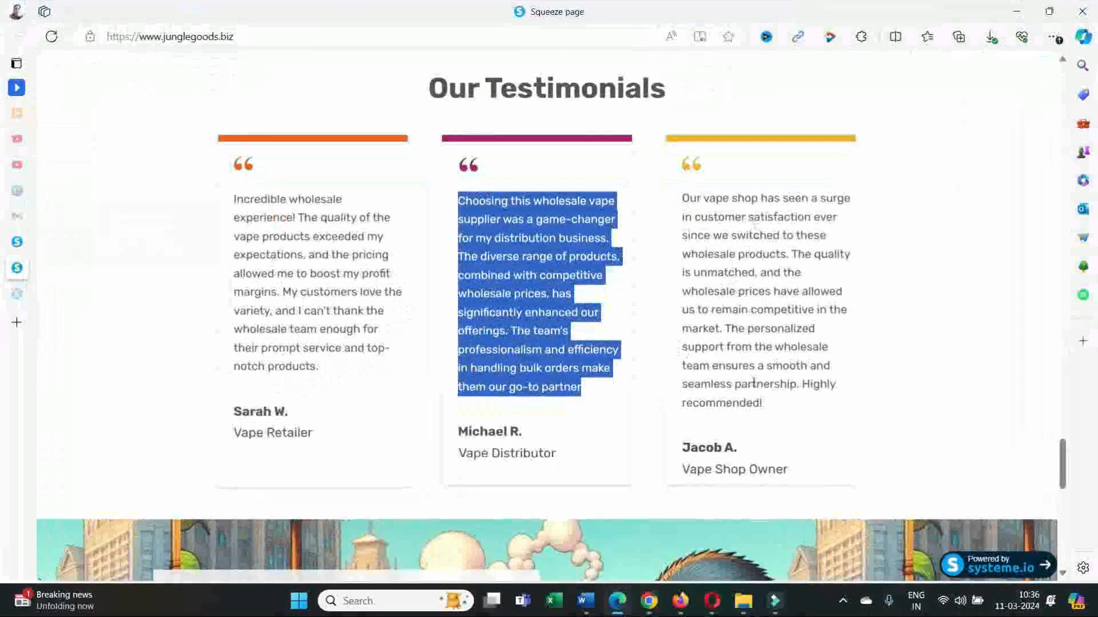
pyautogui.moveTo(797, 471); pyautogui.dragTo(677, 448)
pyautogui.rightClick(686, 446)
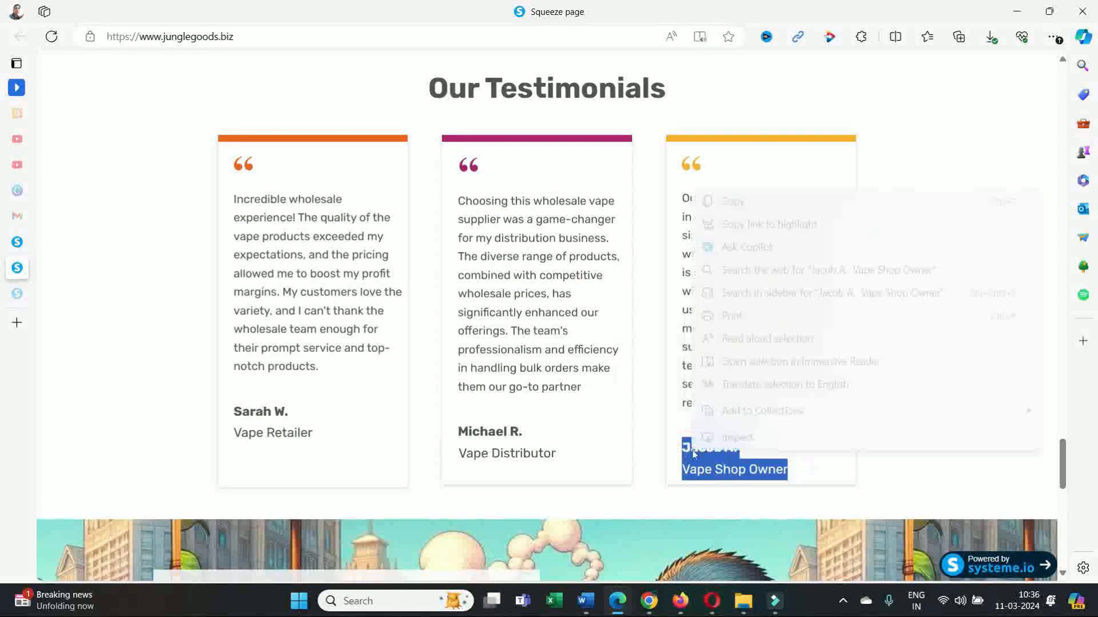
pyautogui.click(739, 201)
pyautogui.click(646, 601)
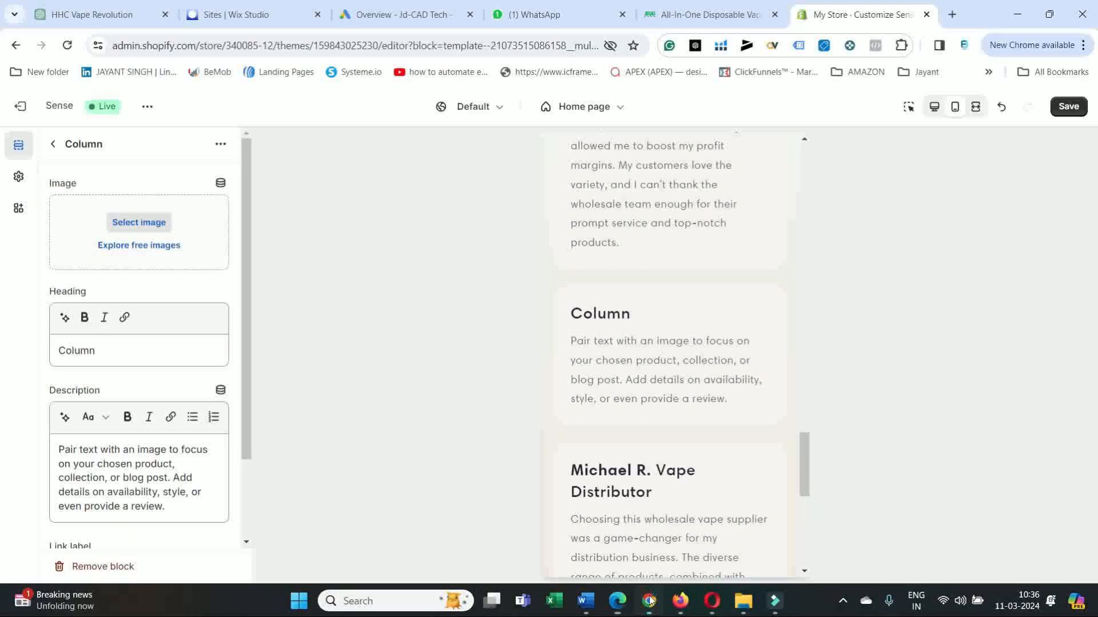
# Replace the second column's heading with the copied reviewer name and role, separating them with a space.
pyautogui.moveTo(117, 350); pyautogui.dragTo(45, 359)
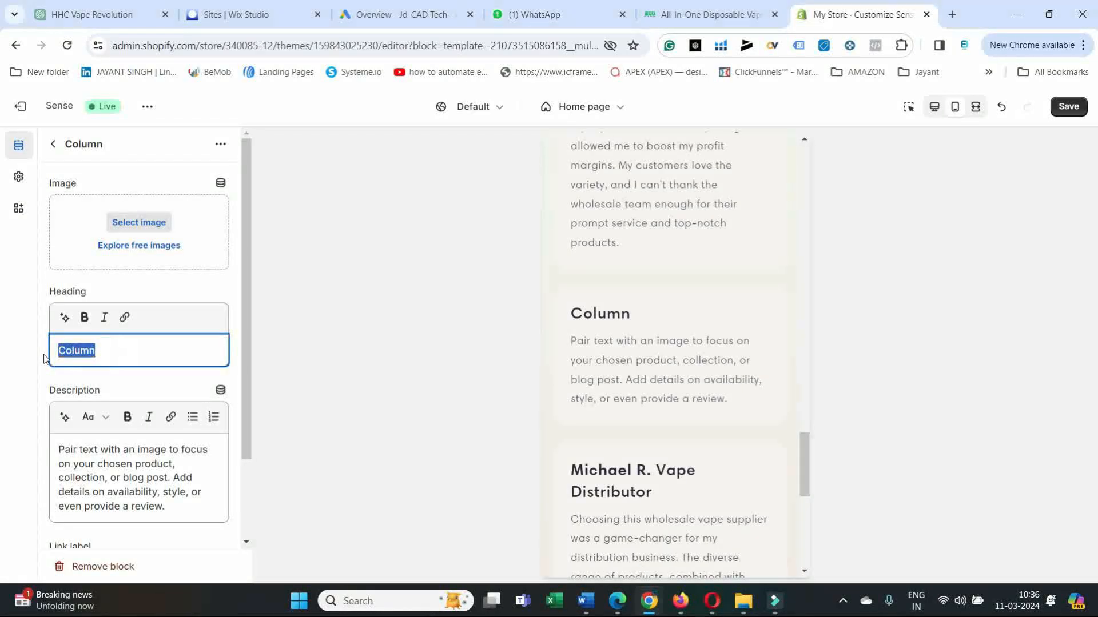
pyautogui.hotkey('ctrl', 'v')
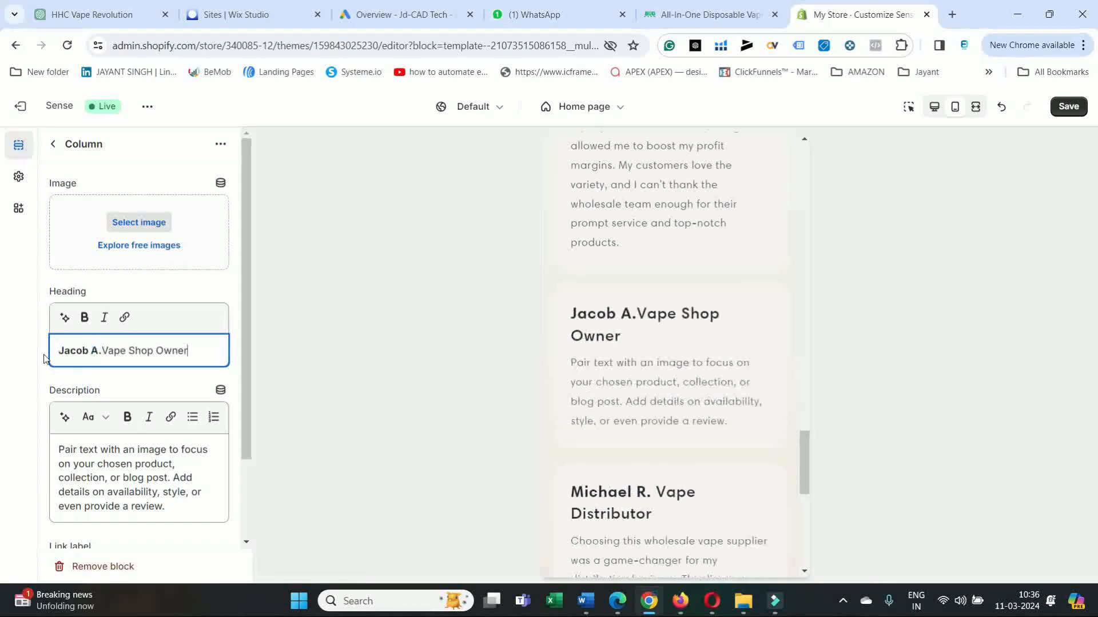
pyautogui.click(106, 348)
pyautogui.click(100, 355)
pyautogui.click(105, 352)
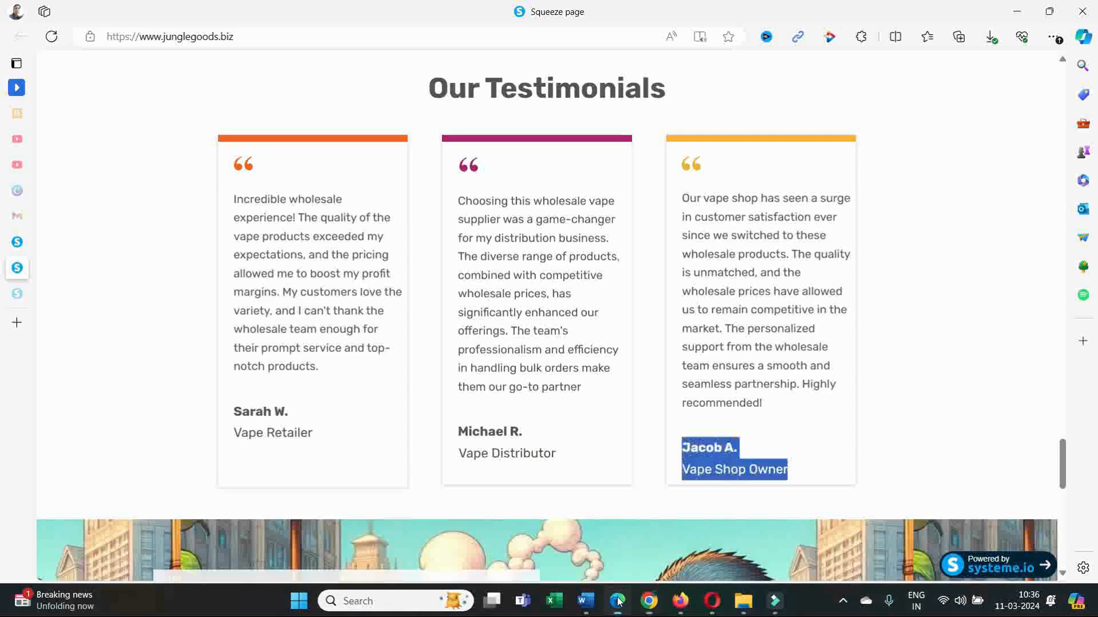
# Copy the third testimonial's full text from the junglegoods.biz page in Edge and return to the Shopify theme editor.
pyautogui.click(618, 600)
pyautogui.moveTo(814, 416); pyautogui.dragTo(680, 196)
pyautogui.rightClick(707, 221)
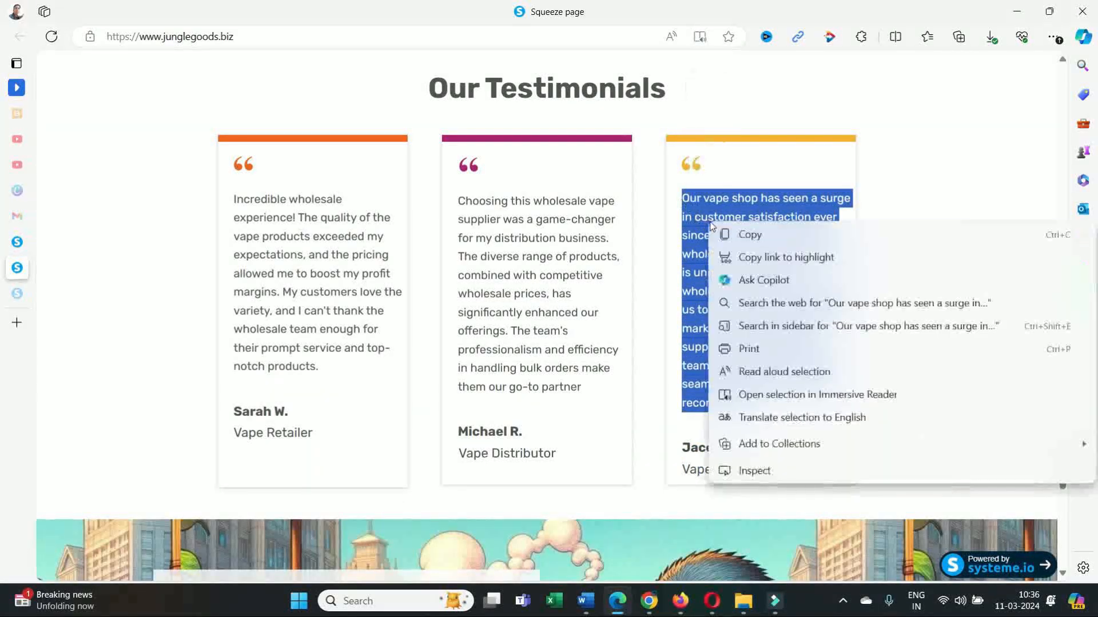
pyautogui.click(756, 235)
pyautogui.click(1017, 12)
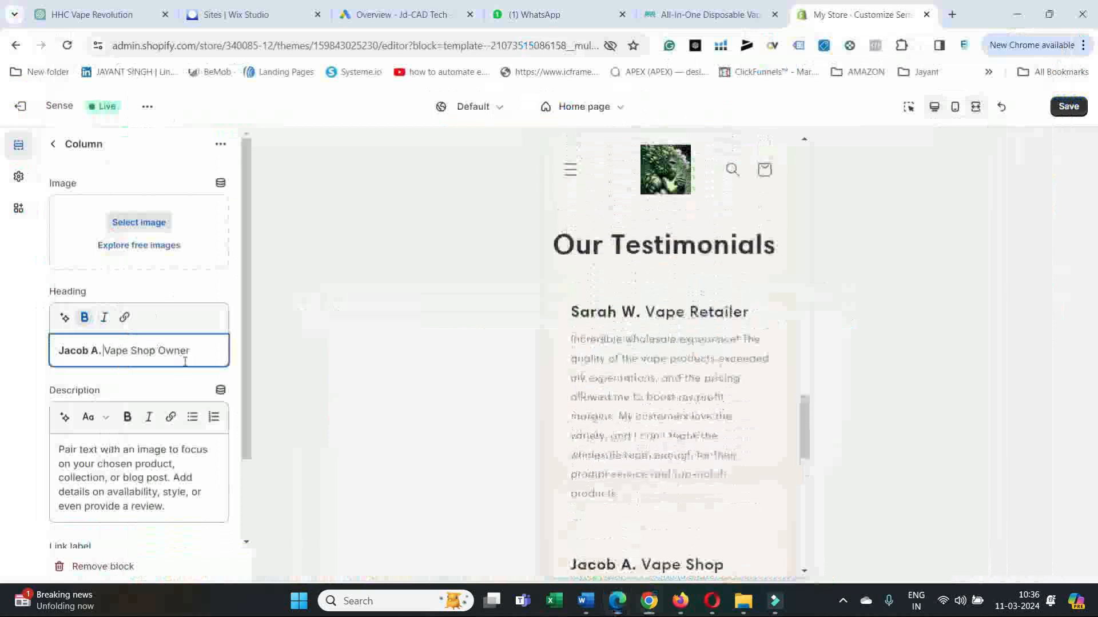
# Replace the second column's description with the copied testimonial, check it in the preview, and return to the section list.
pyautogui.moveTo(173, 509); pyautogui.dragTo(48, 450)
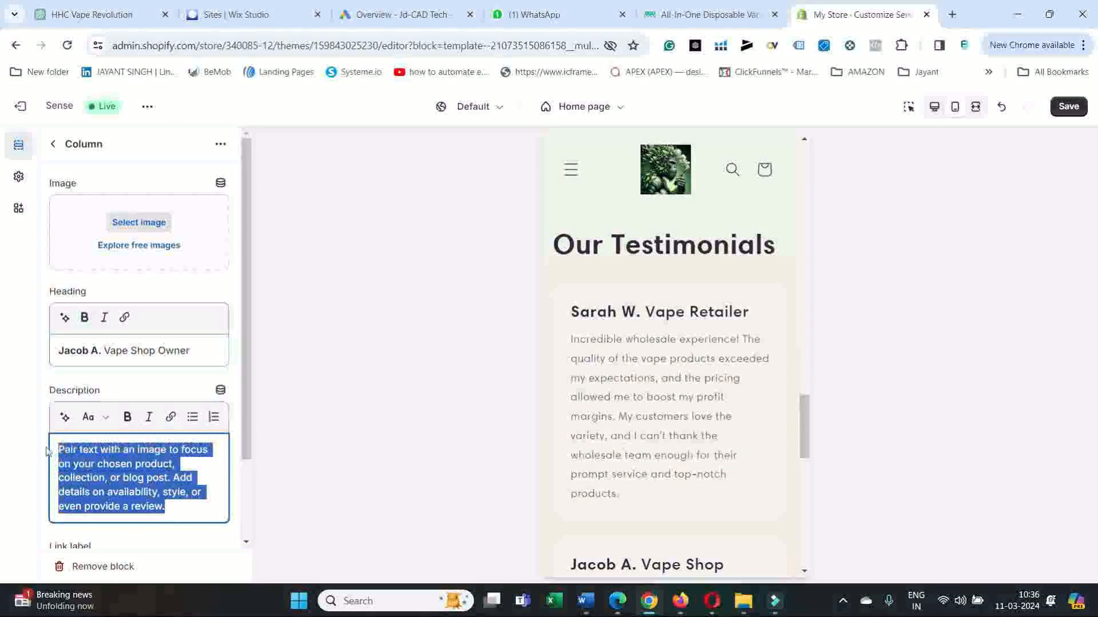
pyautogui.hotkey('ctrl', 'v')
pyautogui.scroll(-4, 137, 474)
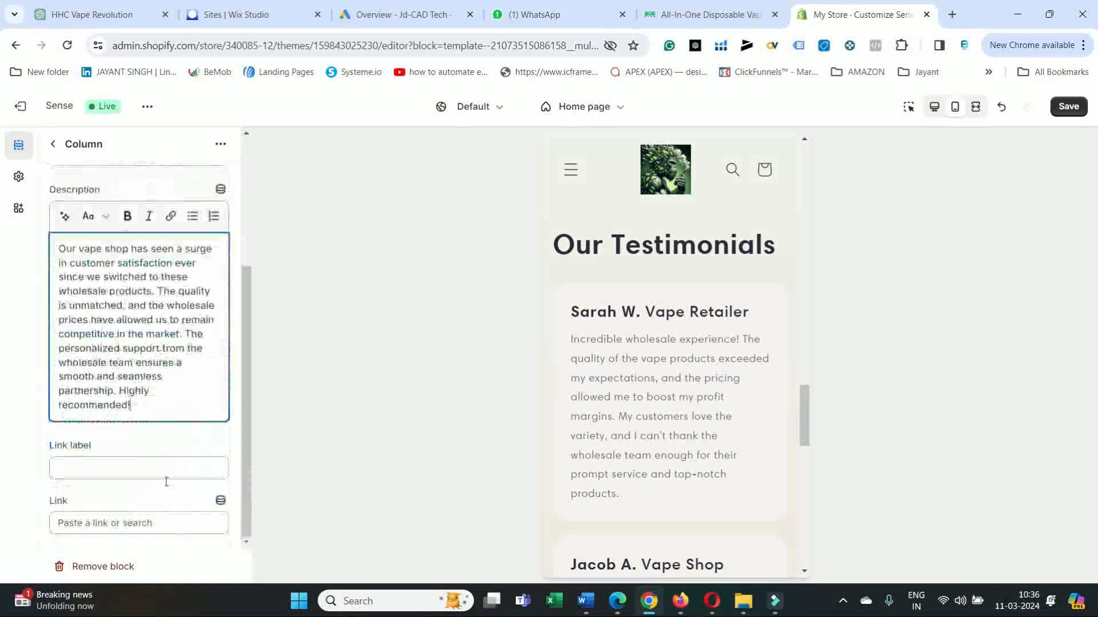
pyautogui.scroll(-8, 588, 423)
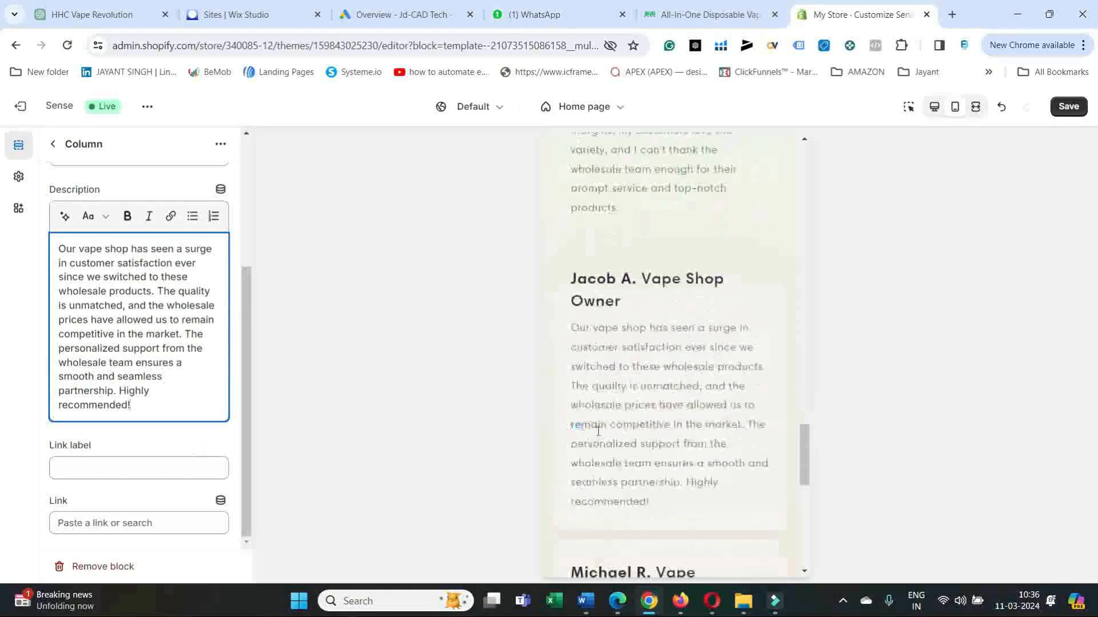
pyautogui.scroll(-5, 658, 422)
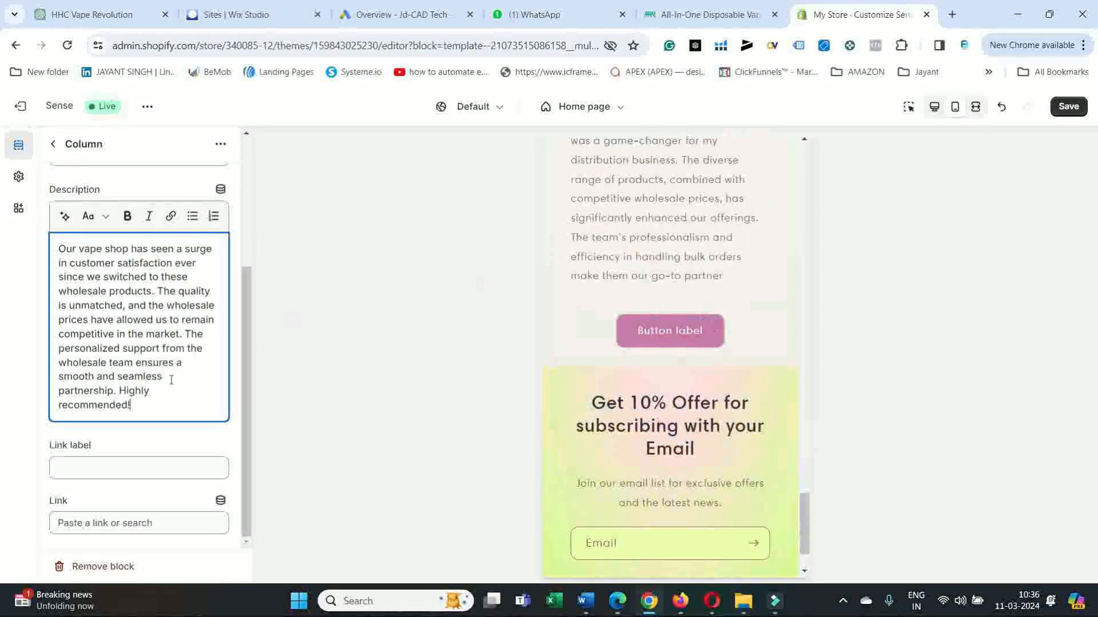
pyautogui.click(53, 146)
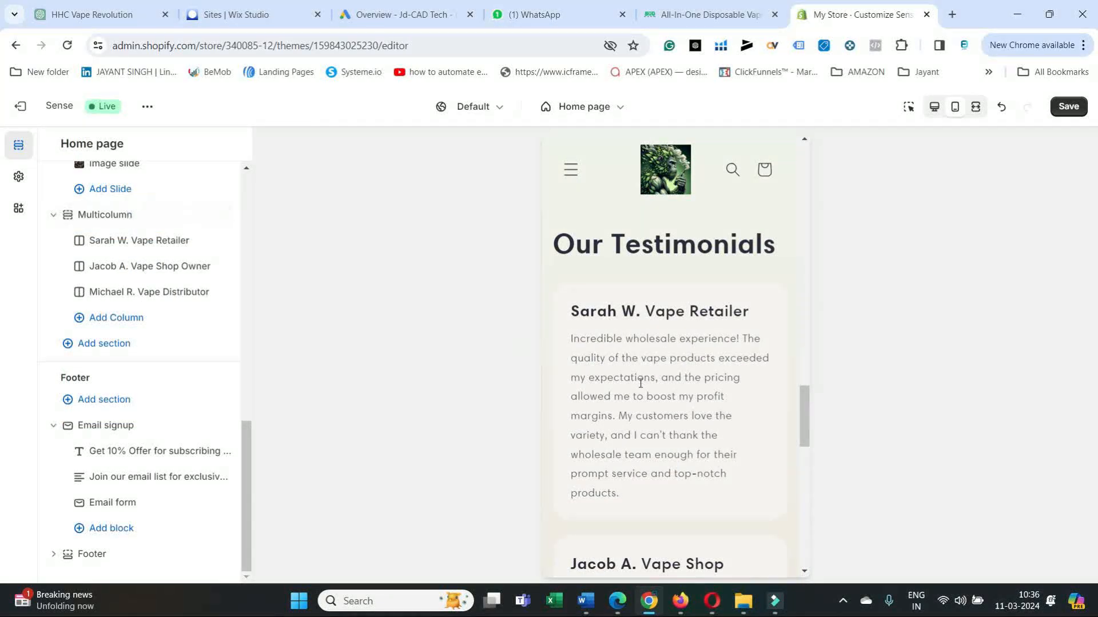
# Examine the testimonials, slideshow and email signup sections in the home page preview and section list.
pyautogui.scroll(-10, 666, 429)
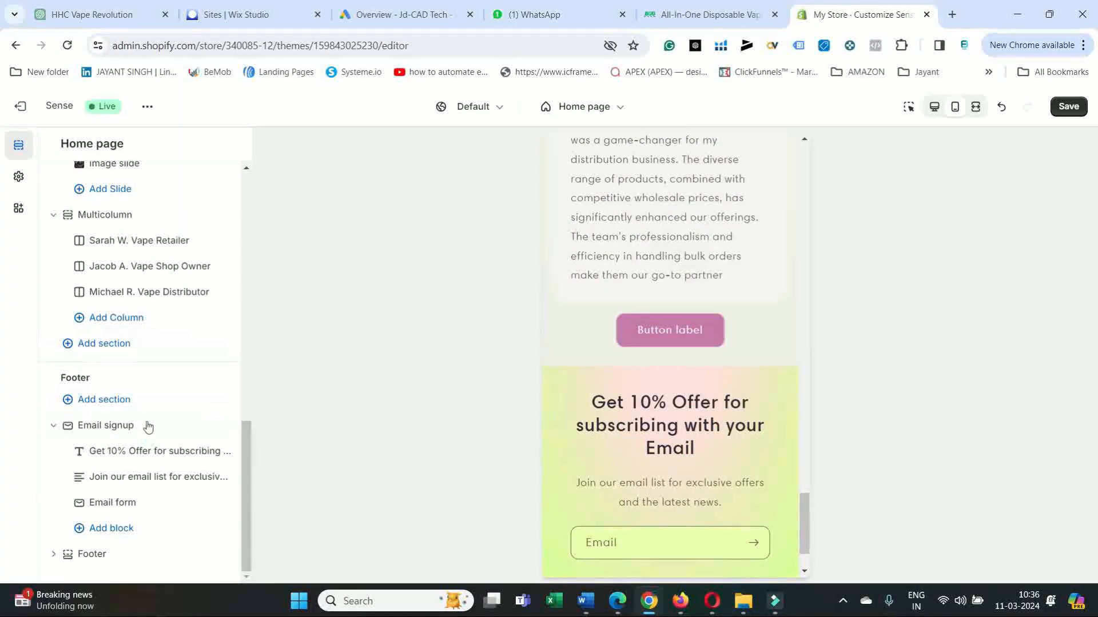
pyautogui.scroll(4, 140, 298)
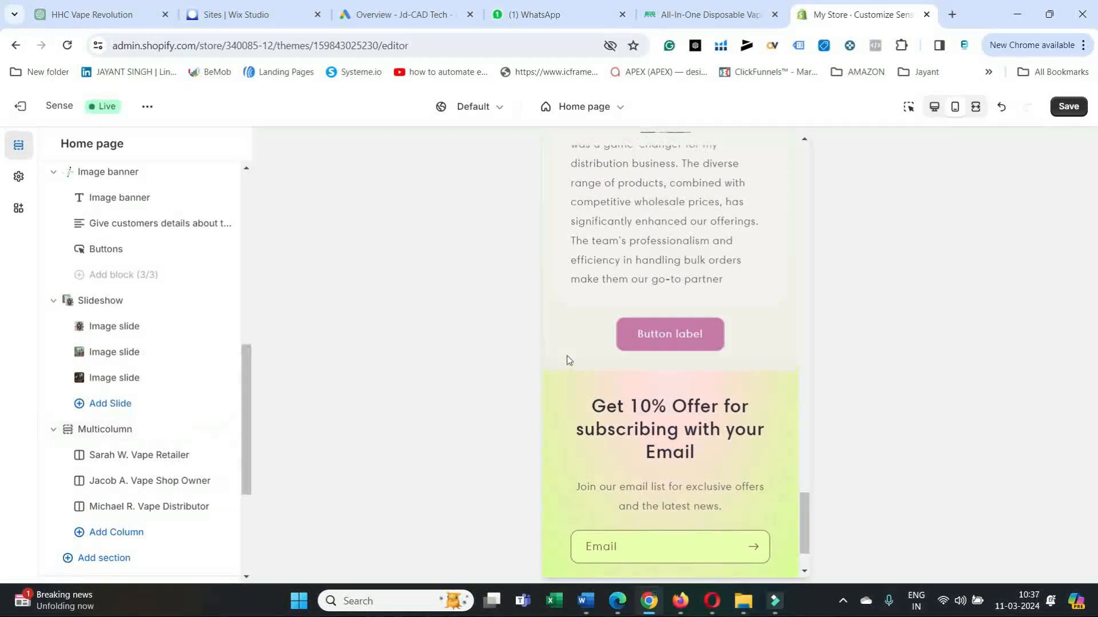
pyautogui.scroll(10, 567, 358)
pyautogui.scroll(10, 579, 388)
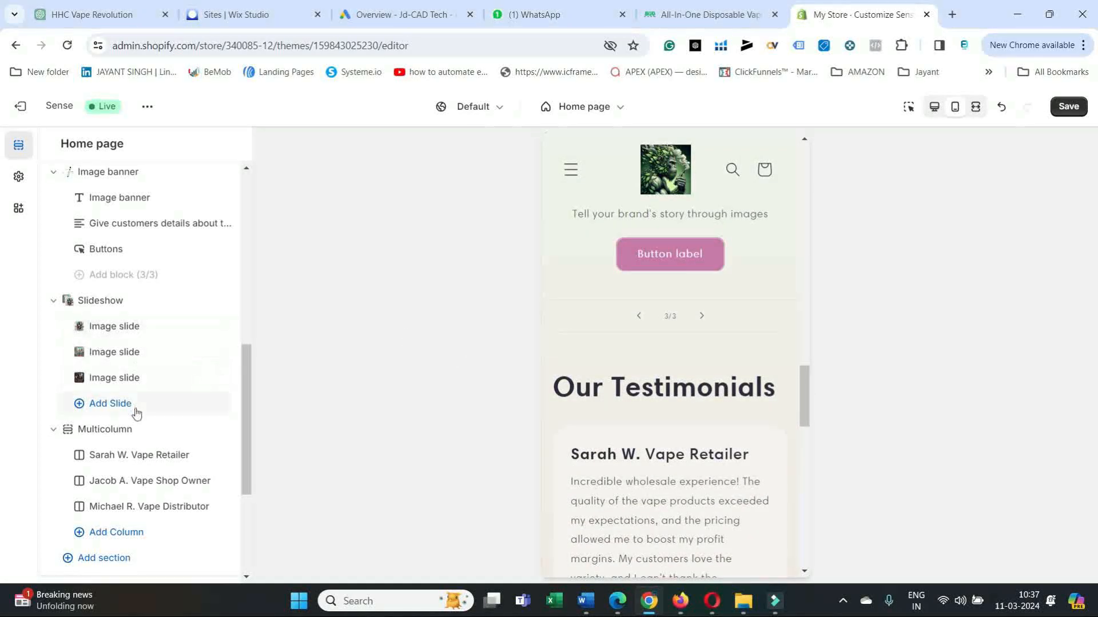
pyautogui.scroll(-3, 188, 424)
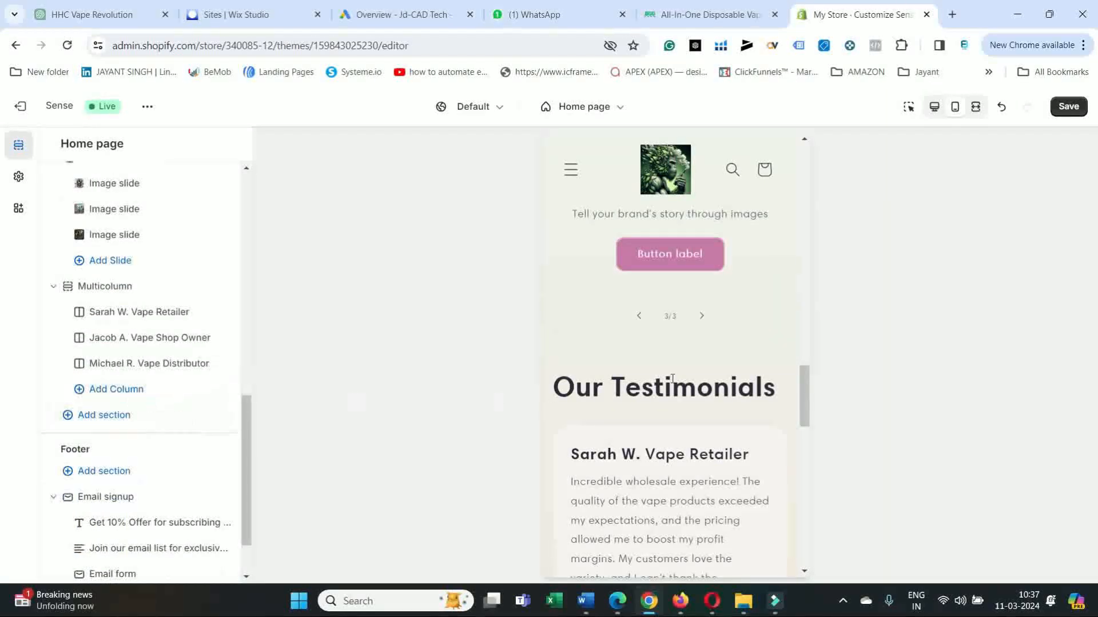
pyautogui.scroll(-5, 684, 399)
pyautogui.scroll(-10, 684, 399)
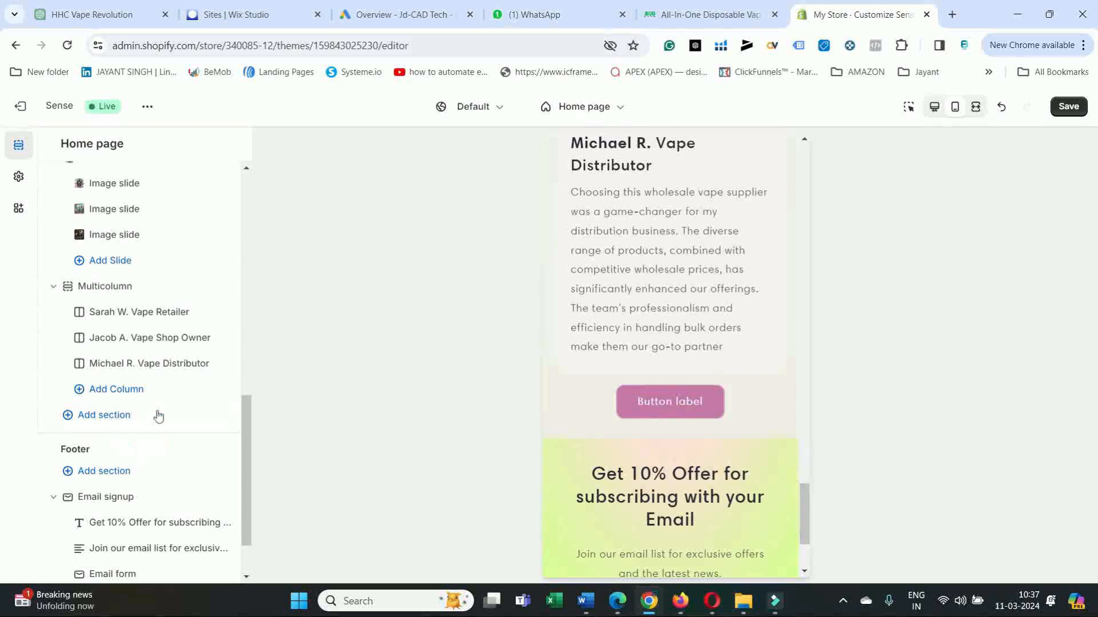
# Examine the Image banner's button settings and the mobile preview, and return to the section list to review the Multicolumn and Footer sections.
pyautogui.scroll(3, 120, 294)
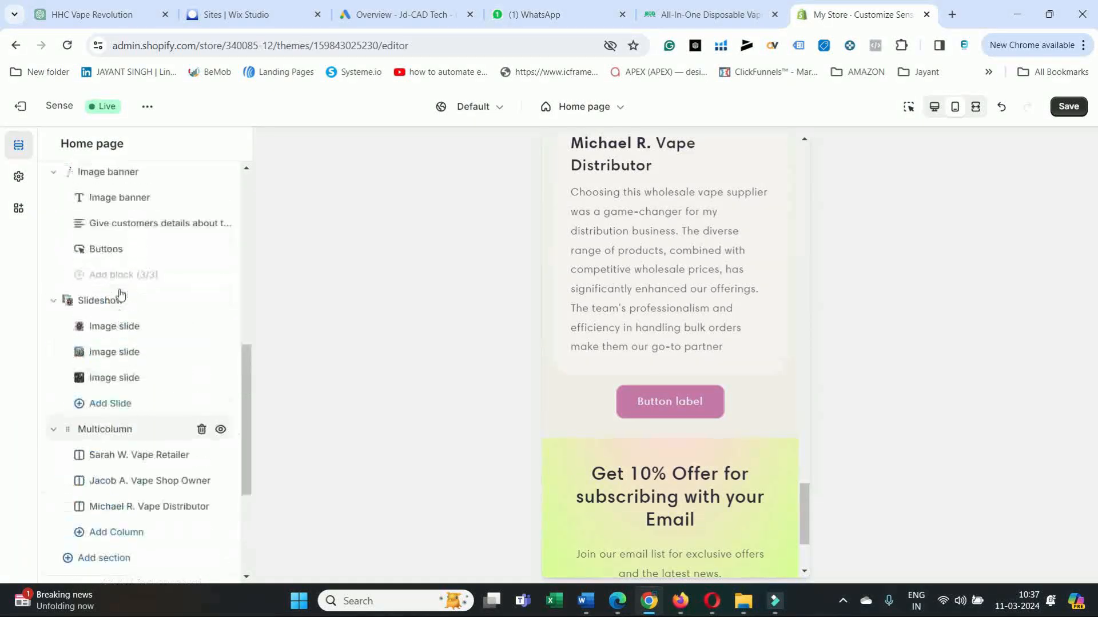
pyautogui.click(106, 249)
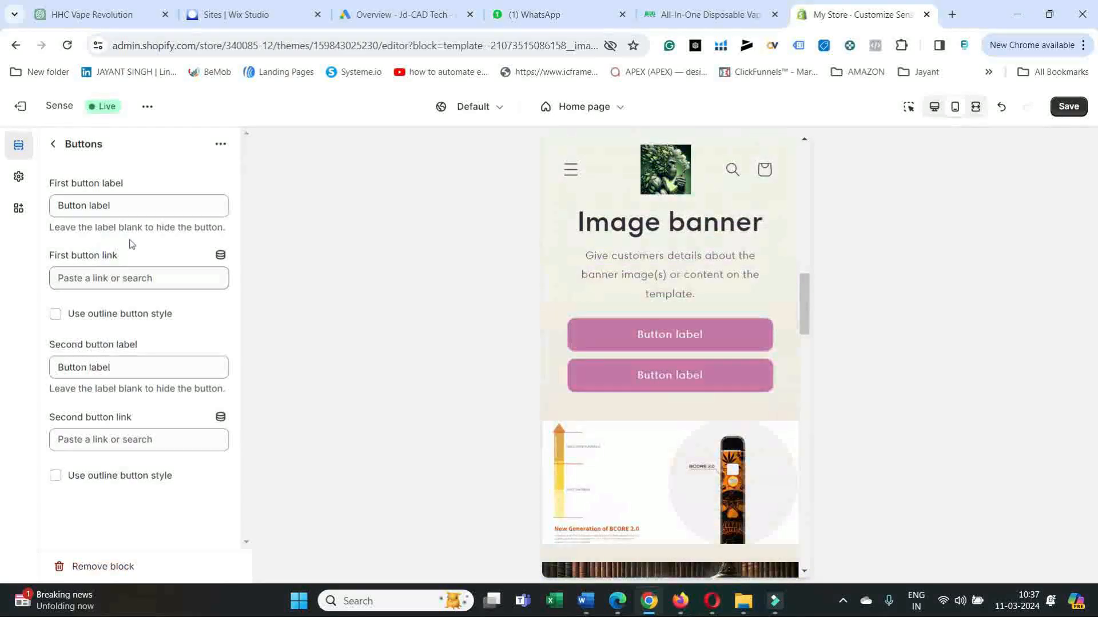
pyautogui.scroll(5, 626, 269)
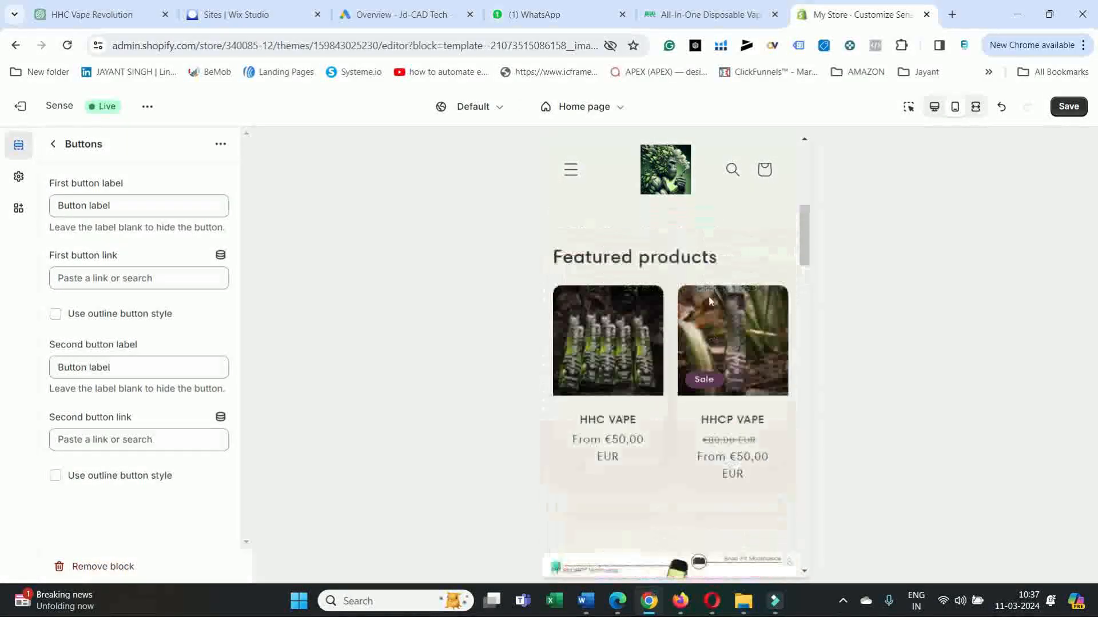
pyautogui.scroll(-10, 712, 303)
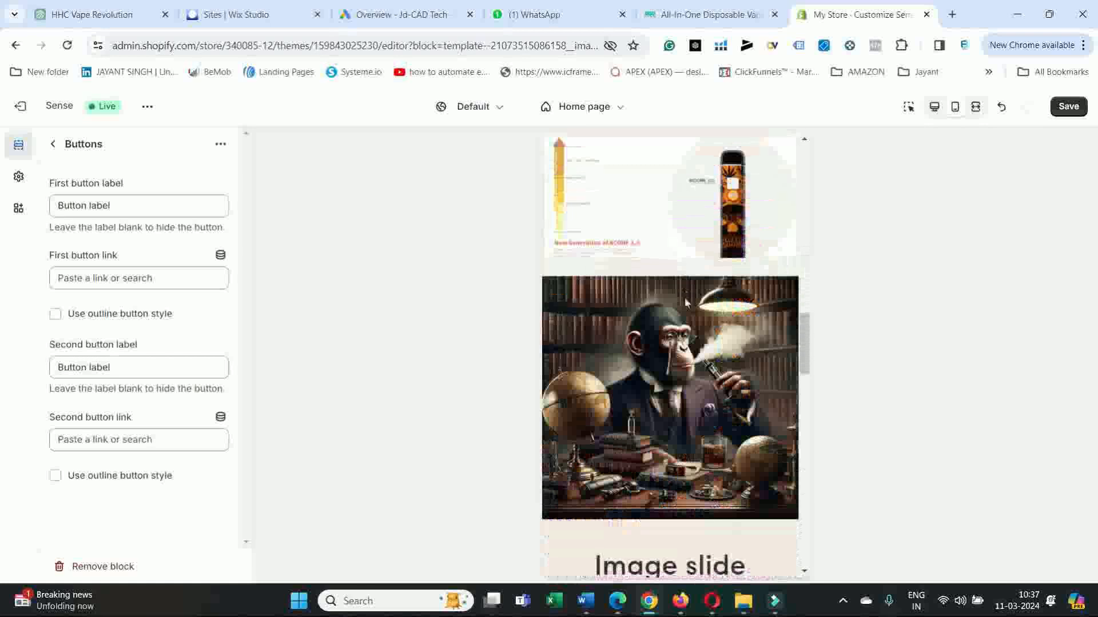
pyautogui.scroll(2, 687, 303)
pyautogui.scroll(2, 687, 303)
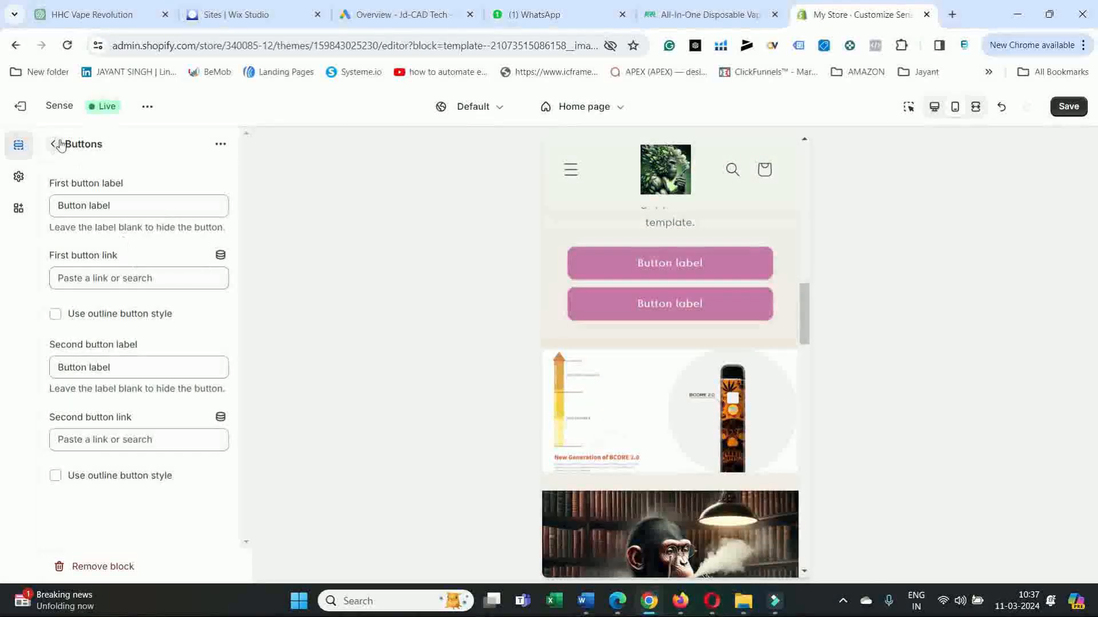
pyautogui.scroll(4, 694, 262)
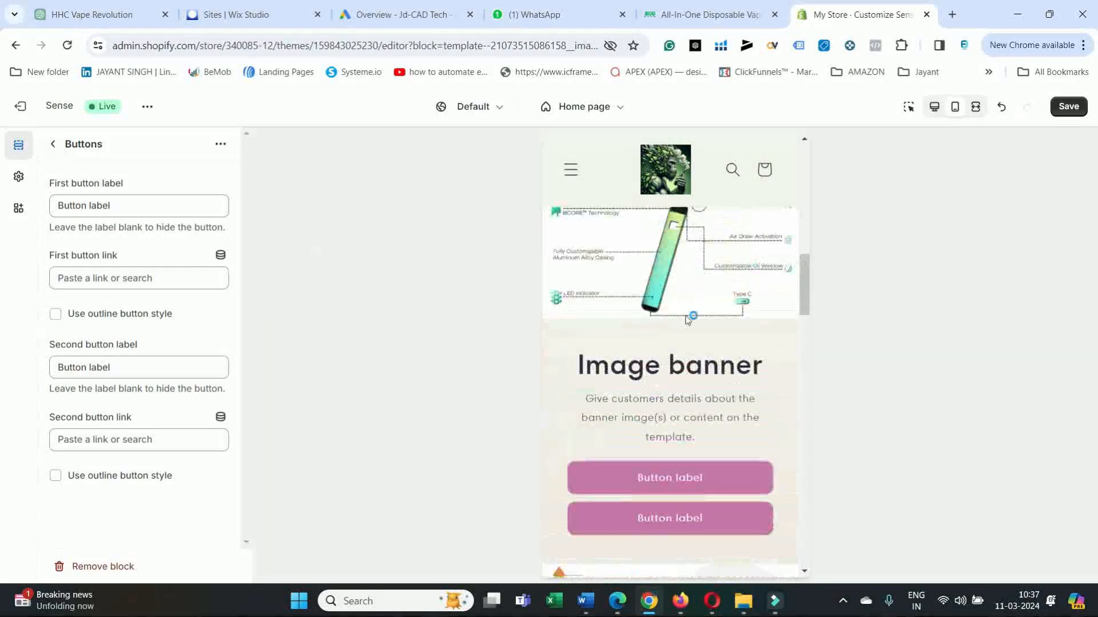
pyautogui.scroll(5, 687, 328)
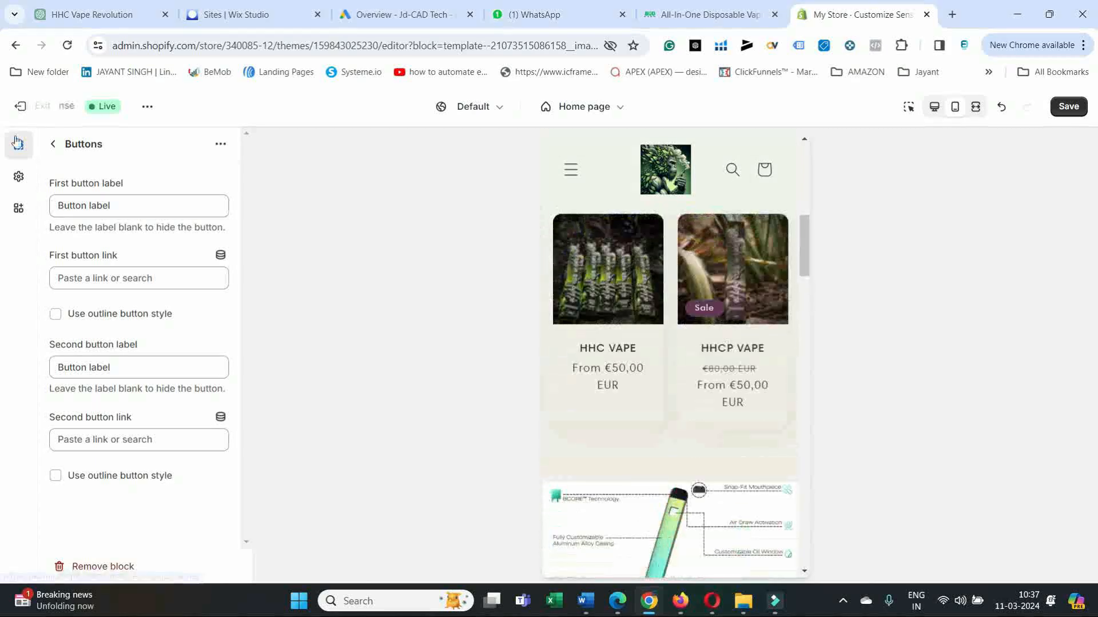
pyautogui.click(53, 145)
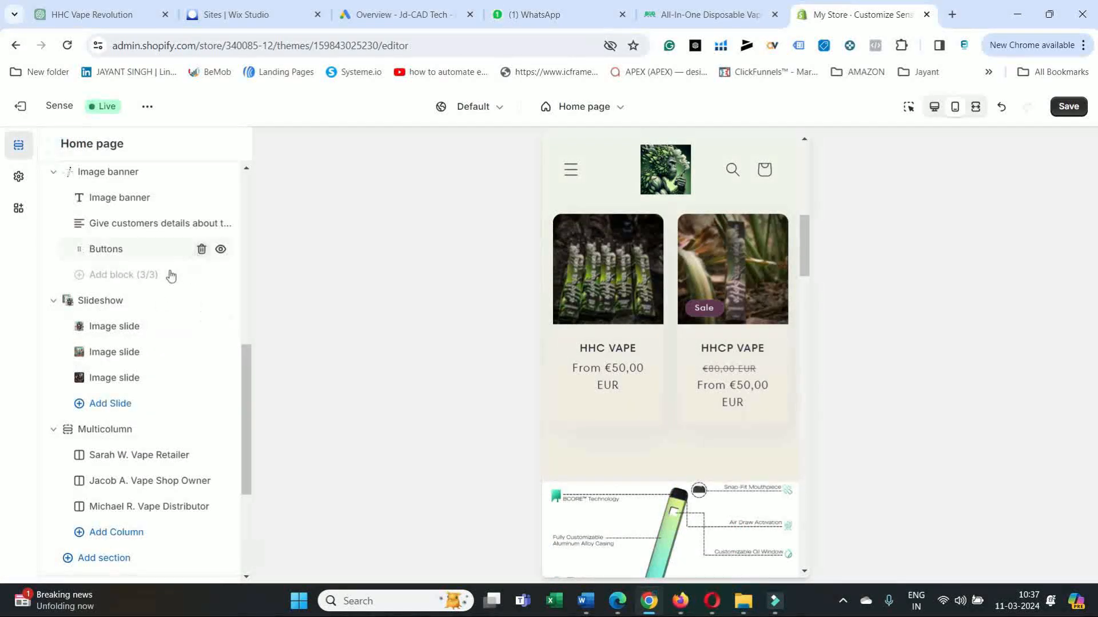
pyautogui.scroll(-1, 157, 359)
pyautogui.scroll(-2, 160, 366)
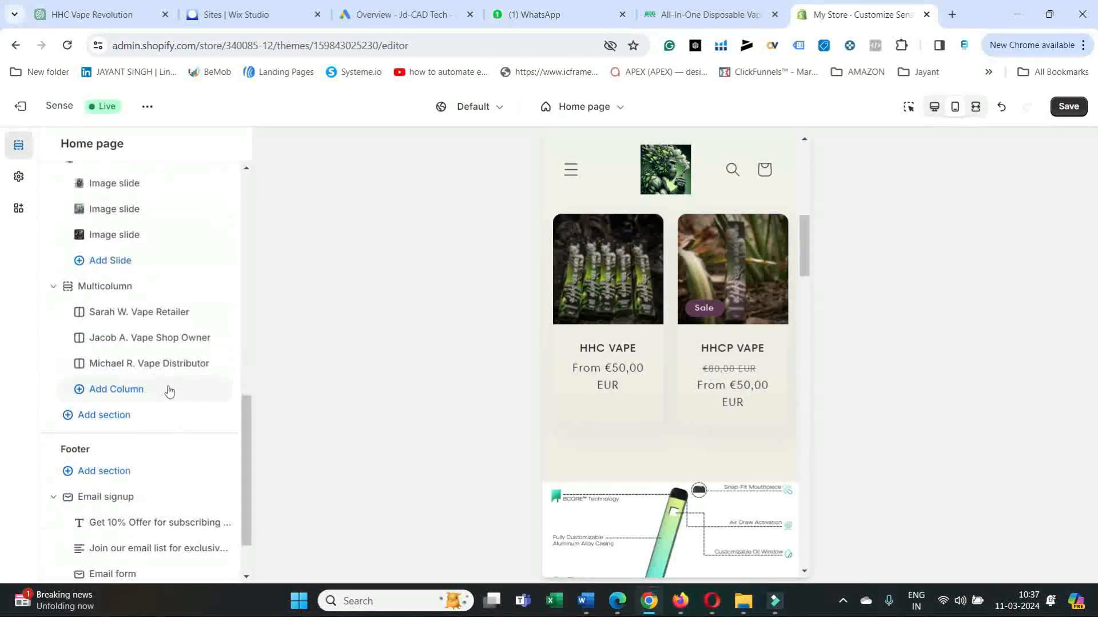
pyautogui.scroll(-2, 170, 388)
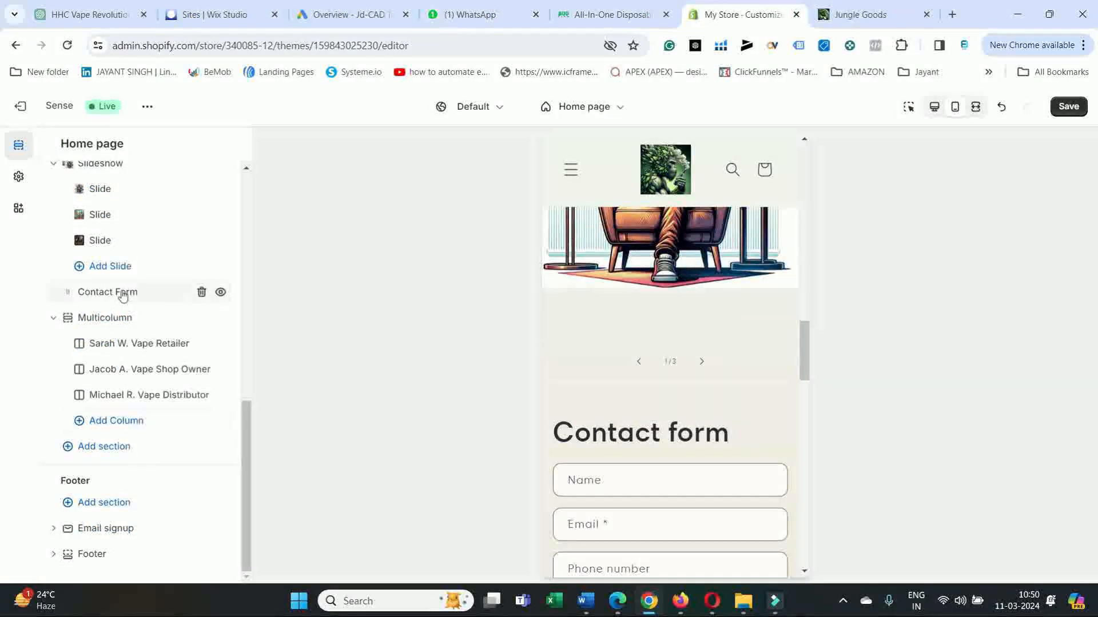
# Replace the Contact Form section's heading with "Wholesale Client? Fill in the form." copied from the junglegoods.biz page in Edge.
pyautogui.click(122, 292)
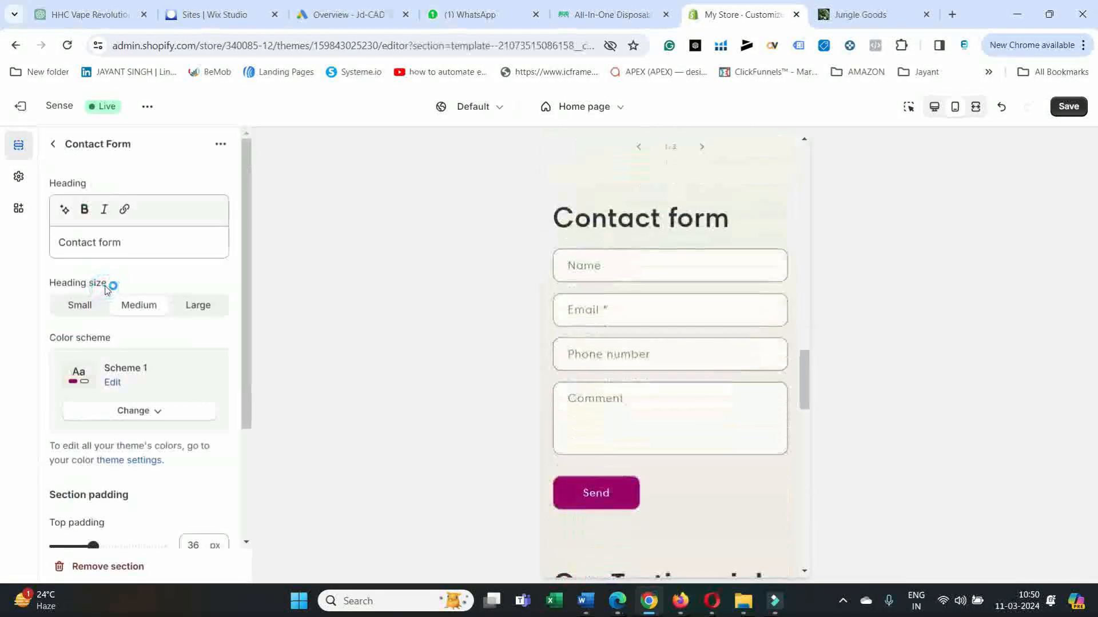
pyautogui.click(155, 235)
pyautogui.tripleClick(71, 241)
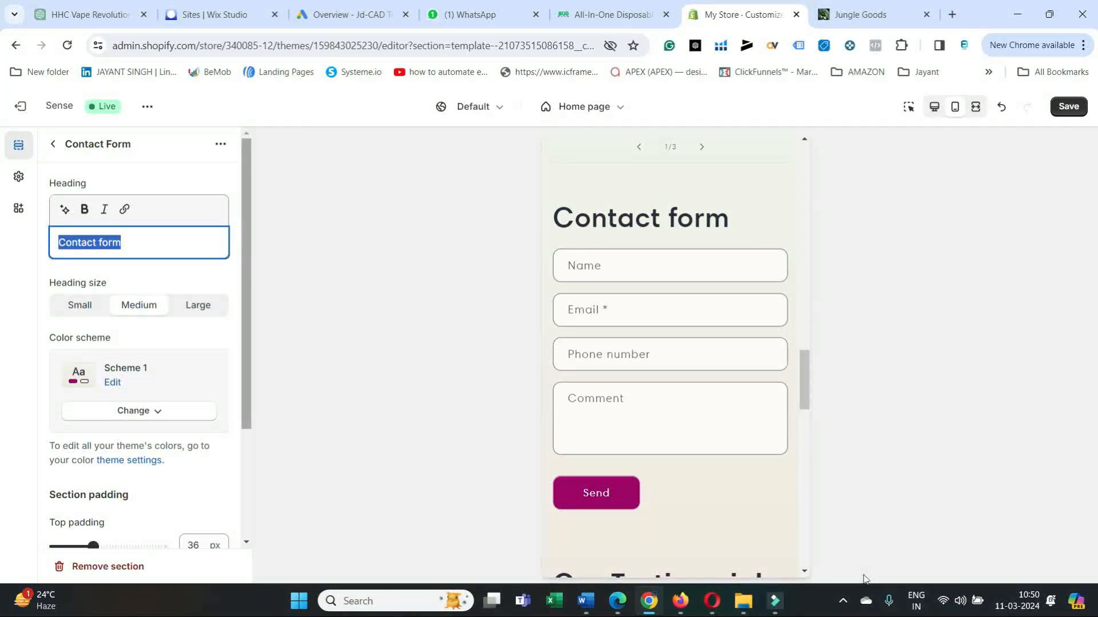
pyautogui.click(622, 604)
pyautogui.moveTo(417, 269); pyautogui.dragTo(189, 269)
pyautogui.rightClick(261, 269)
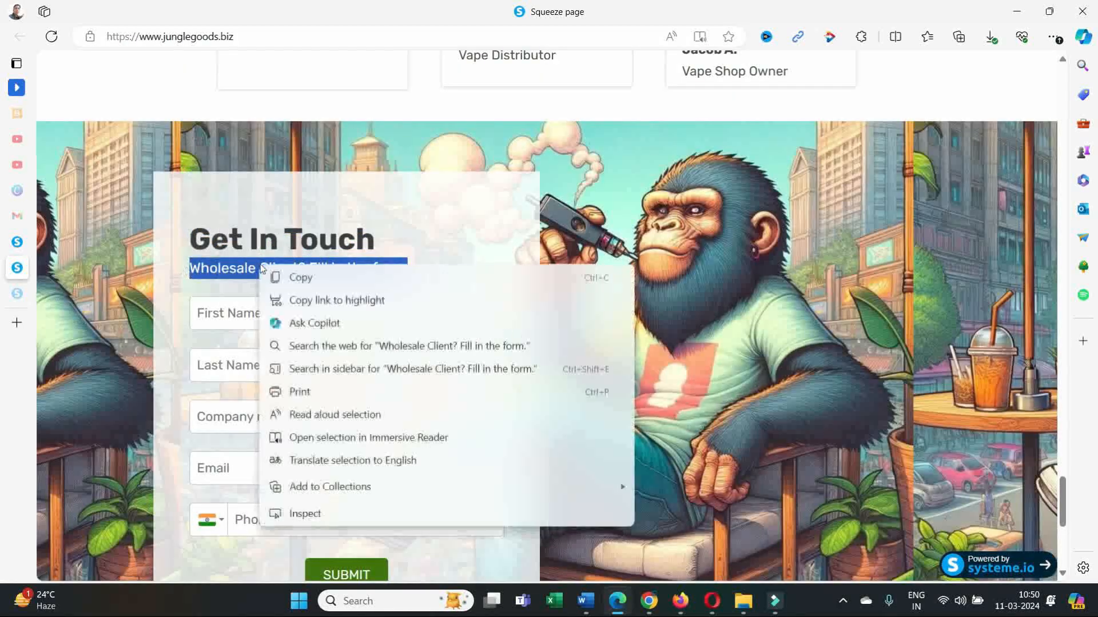
pyautogui.click(292, 277)
pyautogui.click(651, 606)
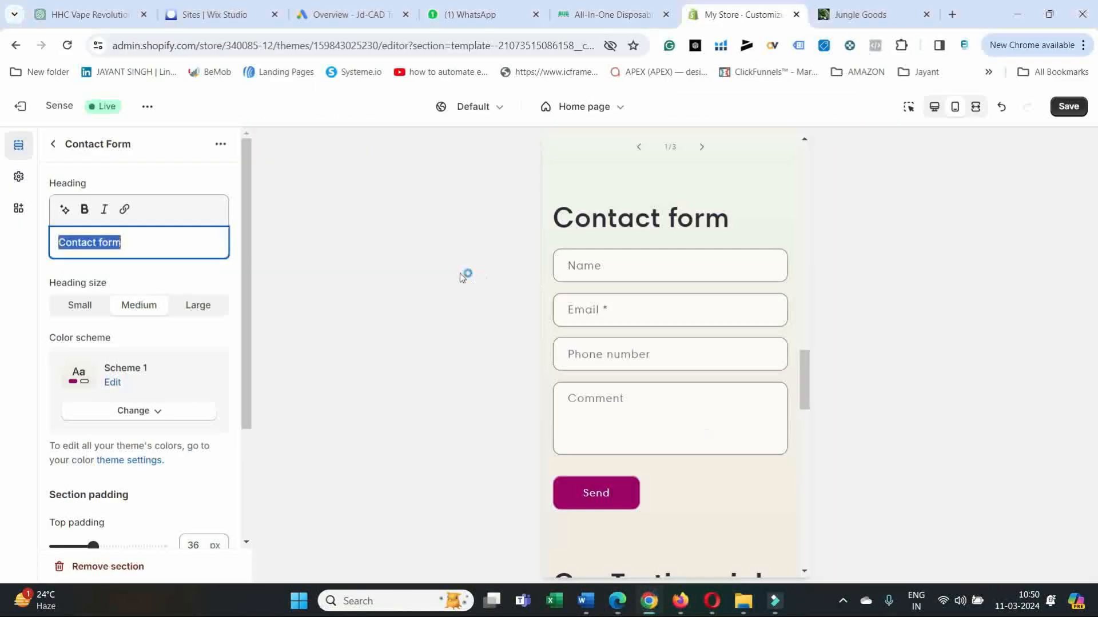
pyautogui.hotkey('ctrl', 'v')
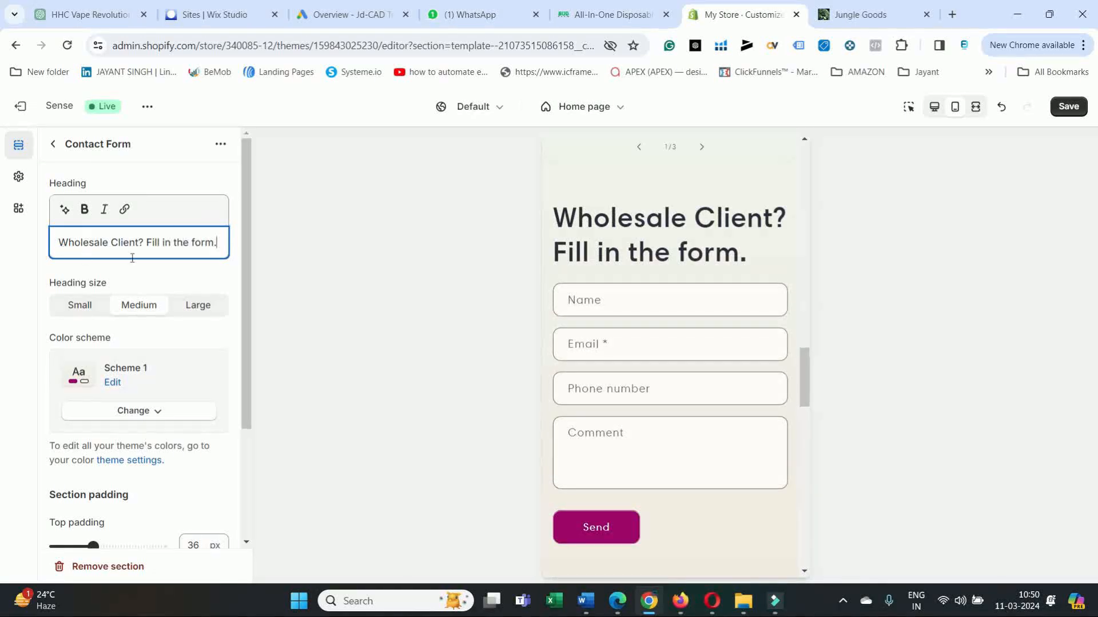
# Set the contact form's heading size to Small and review its section padding and available color schemes.
pyautogui.click(82, 304)
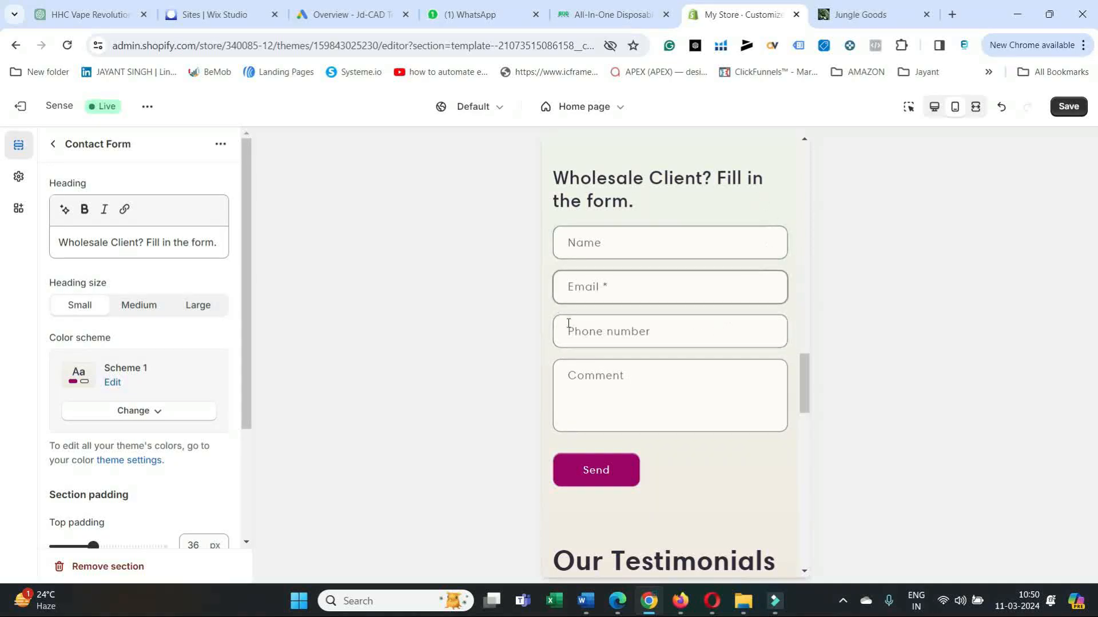
pyautogui.scroll(-3, 196, 367)
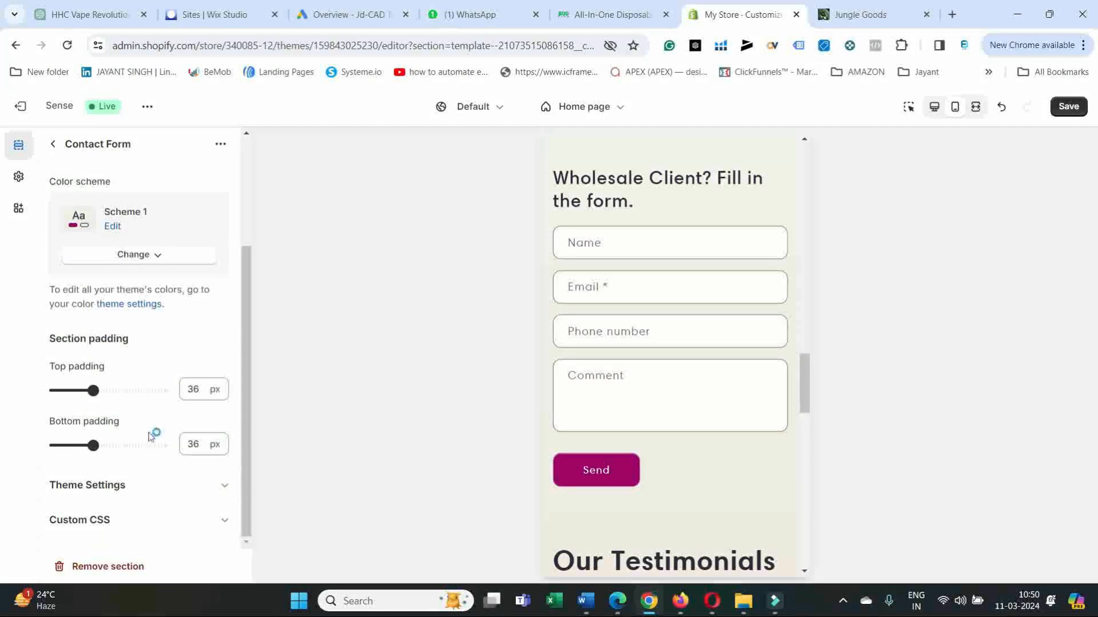
pyautogui.scroll(3, 175, 343)
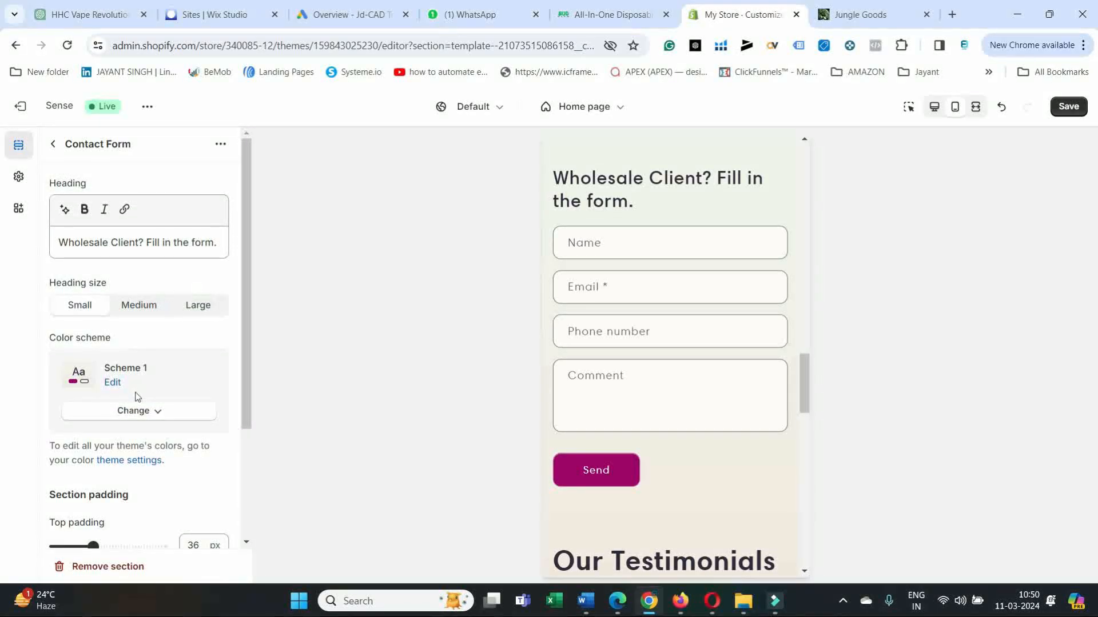
pyautogui.click(151, 417)
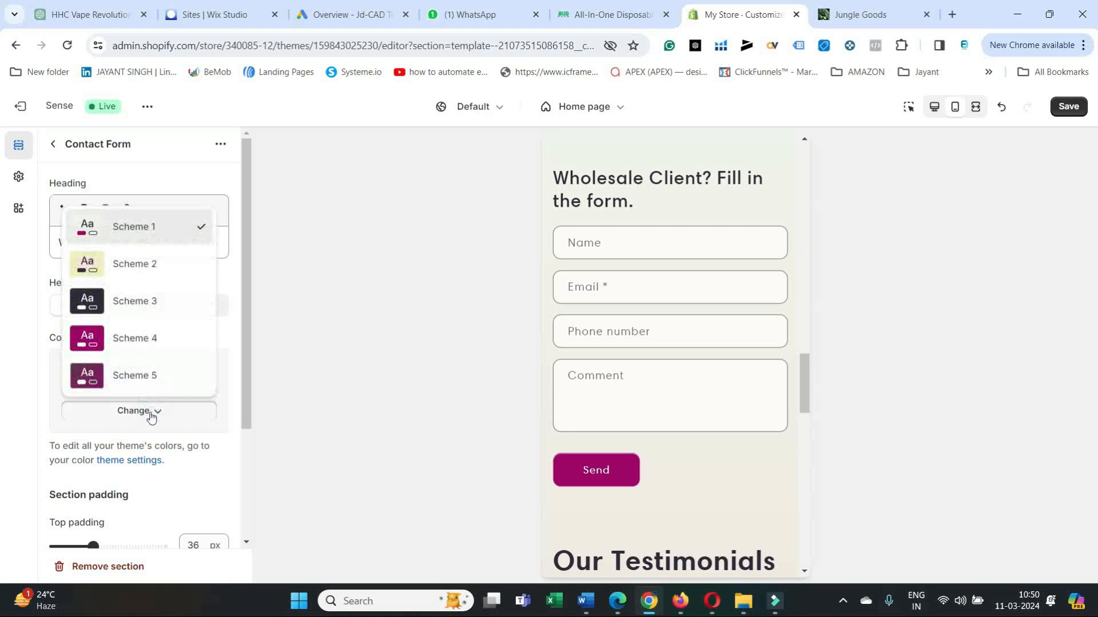
pyautogui.click(151, 416)
# Examine the theme settings for color schemes, layout spacing and input borders, along with the remaining setting categories.
pyautogui.scroll(-1, 174, 370)
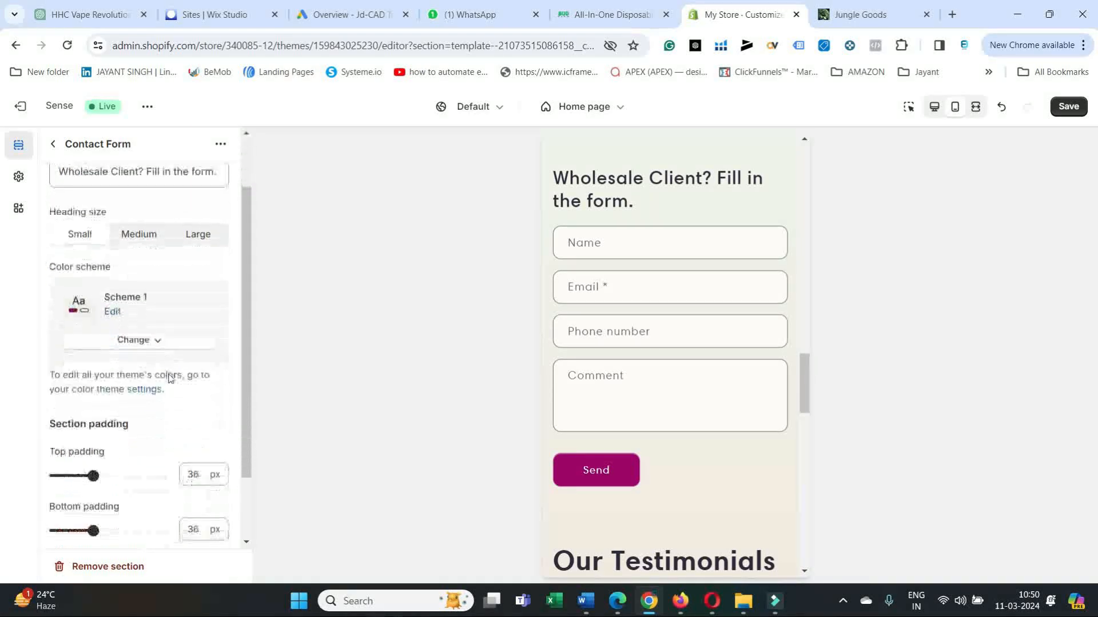
pyautogui.click(139, 389)
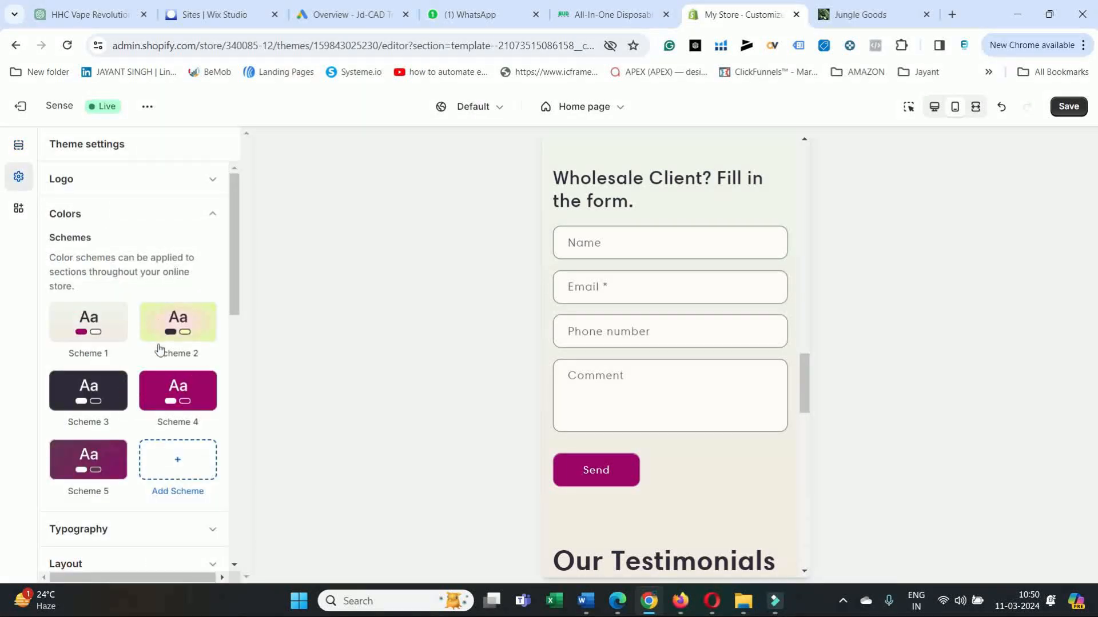
pyautogui.scroll(-5, 160, 350)
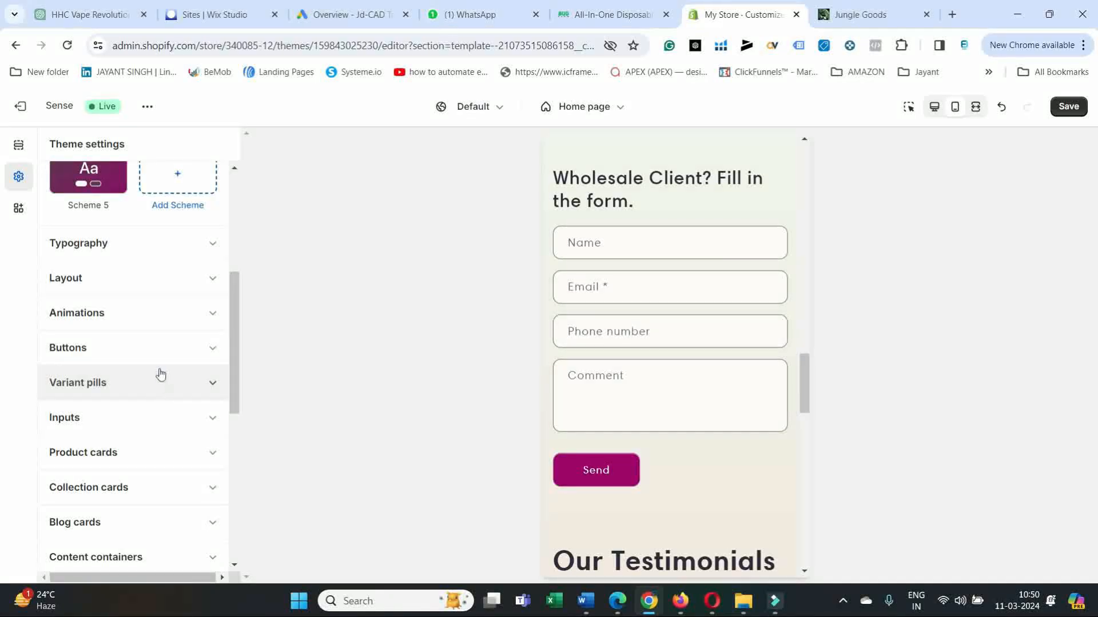
pyautogui.click(177, 279)
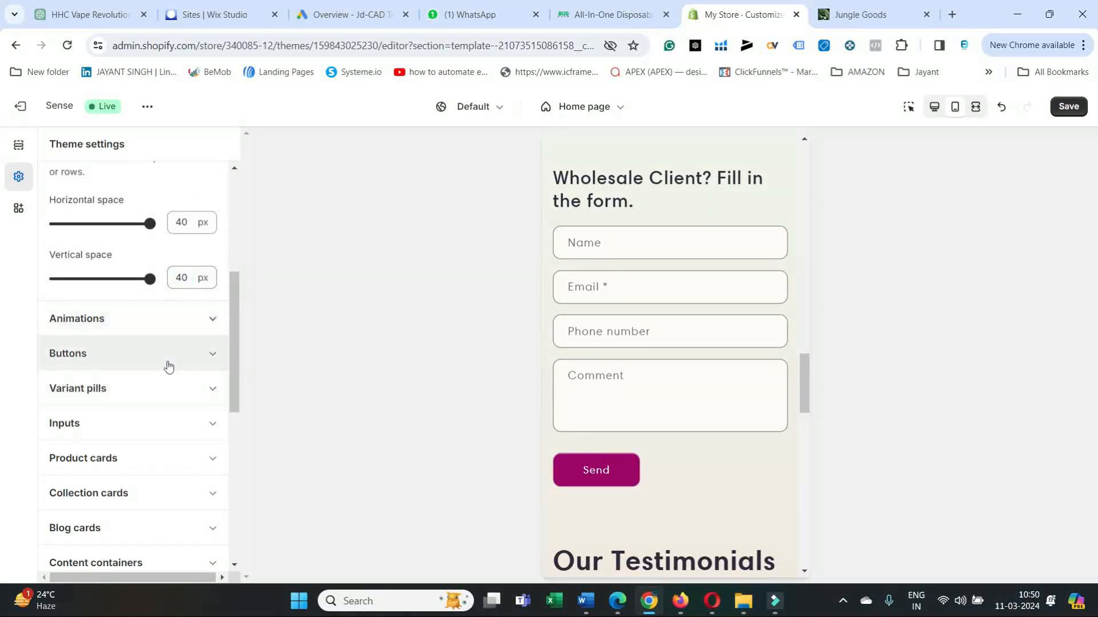
pyautogui.click(154, 434)
pyautogui.scroll(-8, 157, 443)
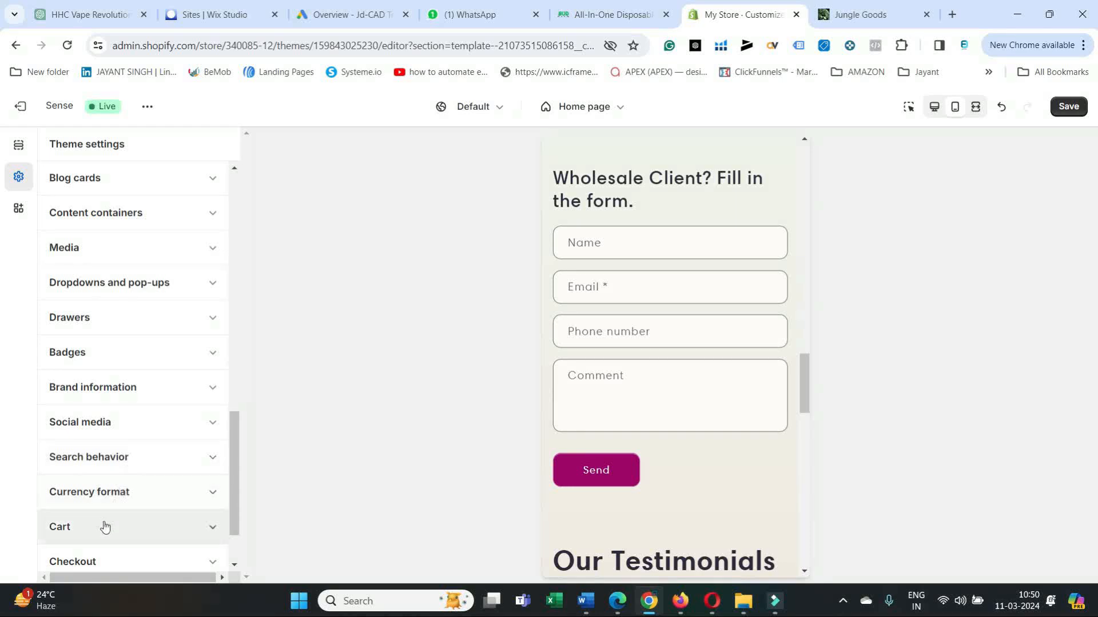
pyautogui.scroll(-2, 107, 532)
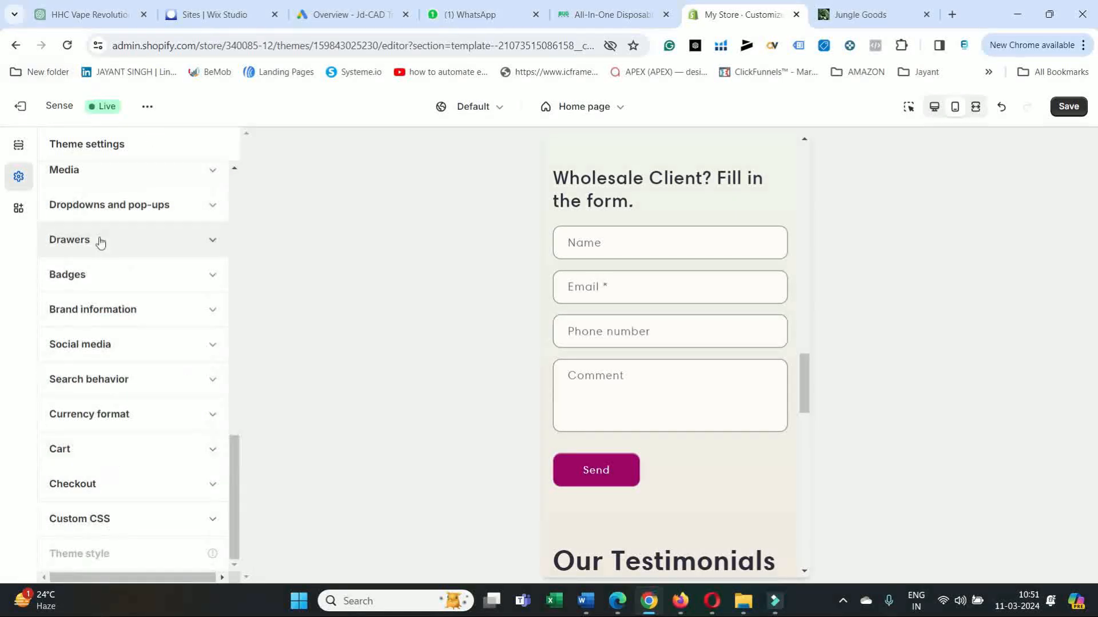
pyautogui.scroll(10, 100, 242)
pyautogui.scroll(1, 102, 217)
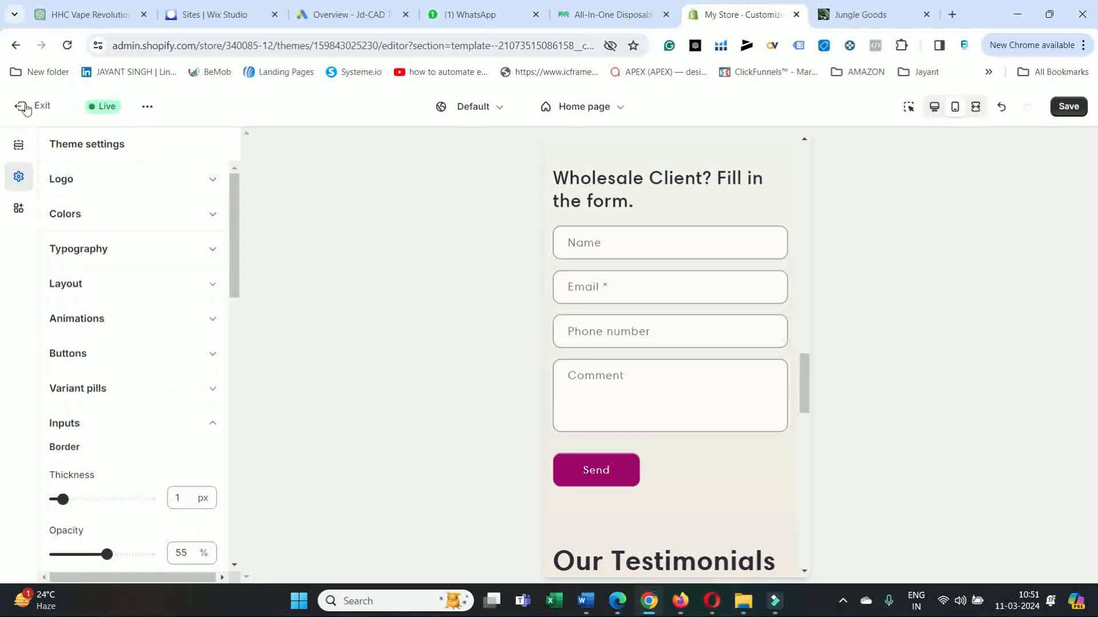